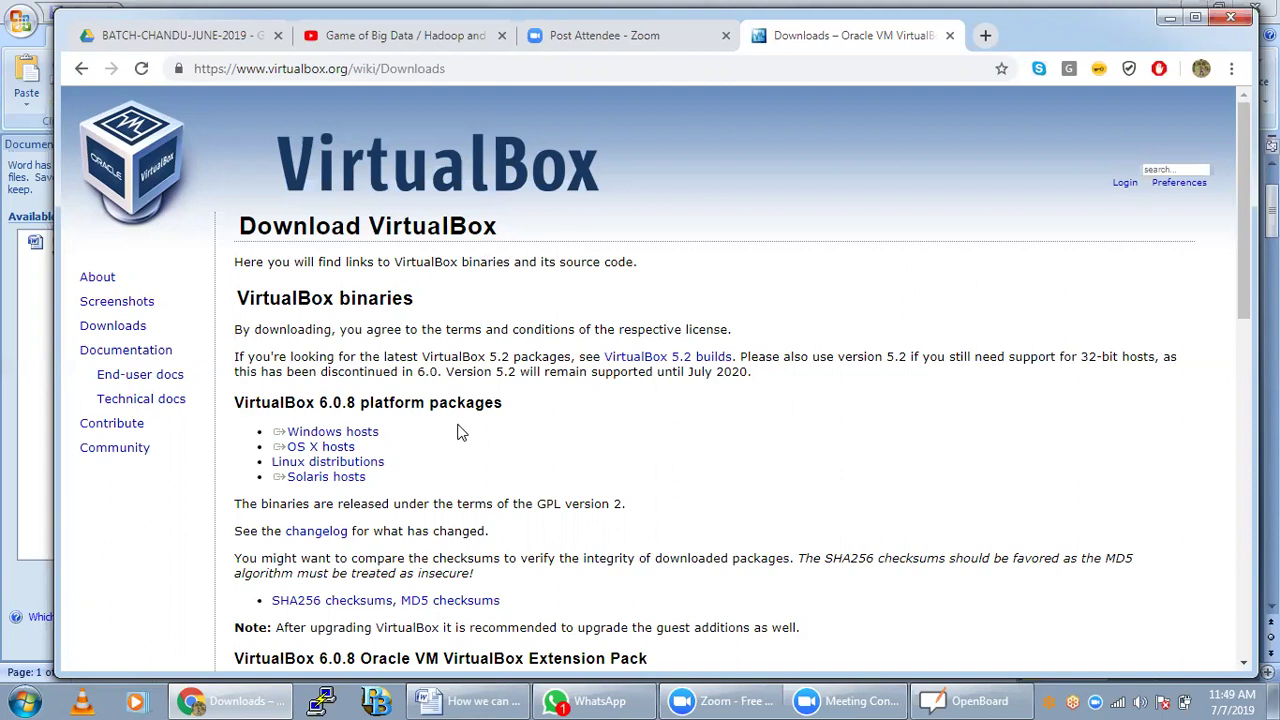
# Start downloading the VirtualBox 6.0.8 installer for Windows hosts and cancel the download.
pyautogui.tripleClick(376, 437)
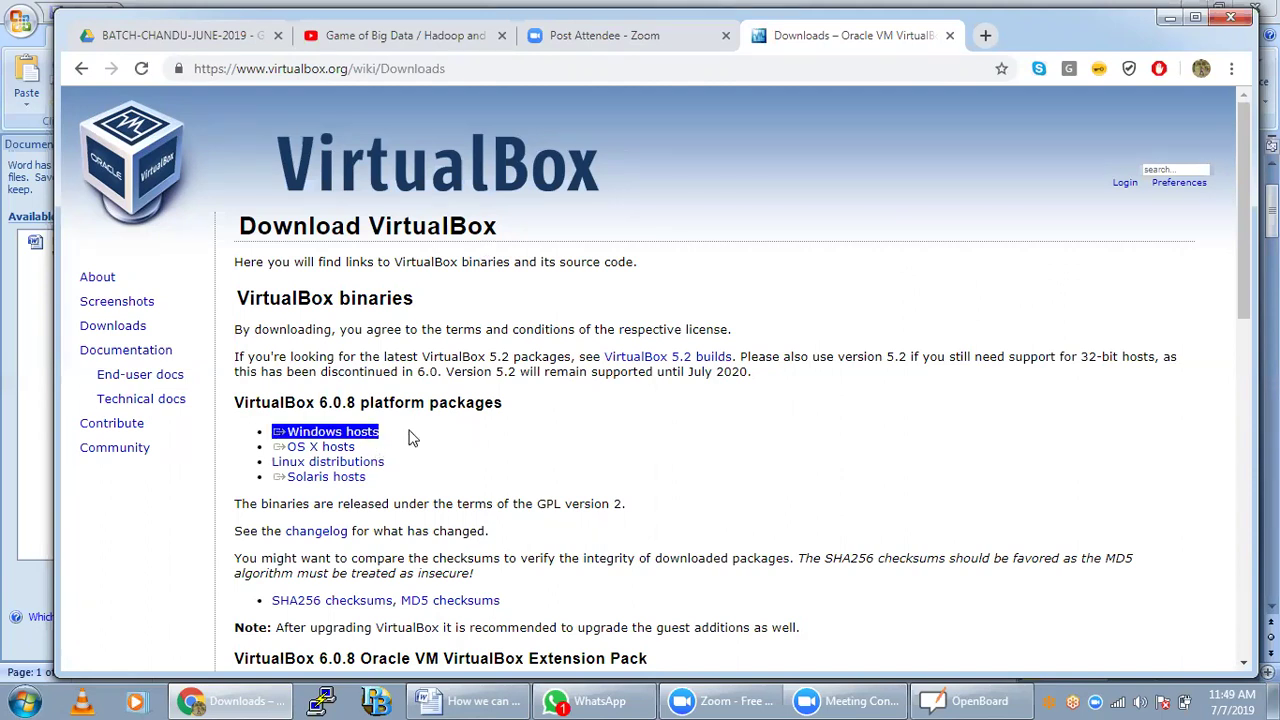
pyautogui.click(412, 437)
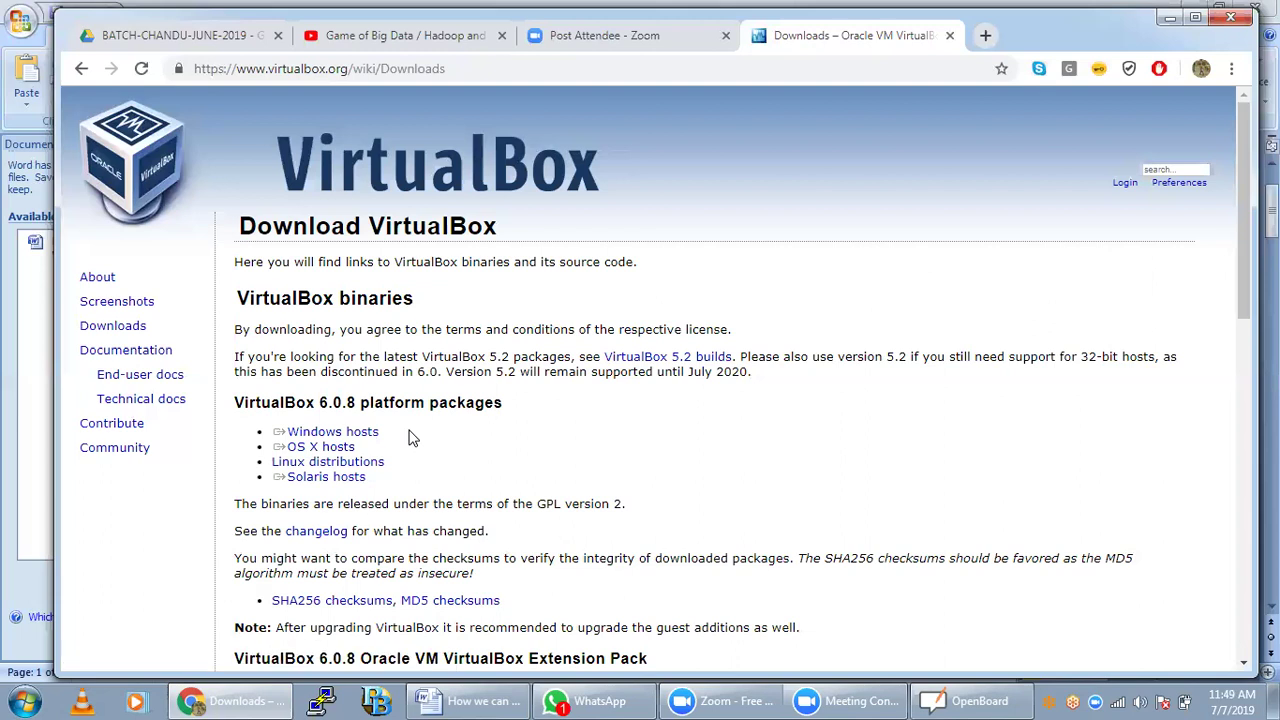
pyautogui.tripleClick(376, 434)
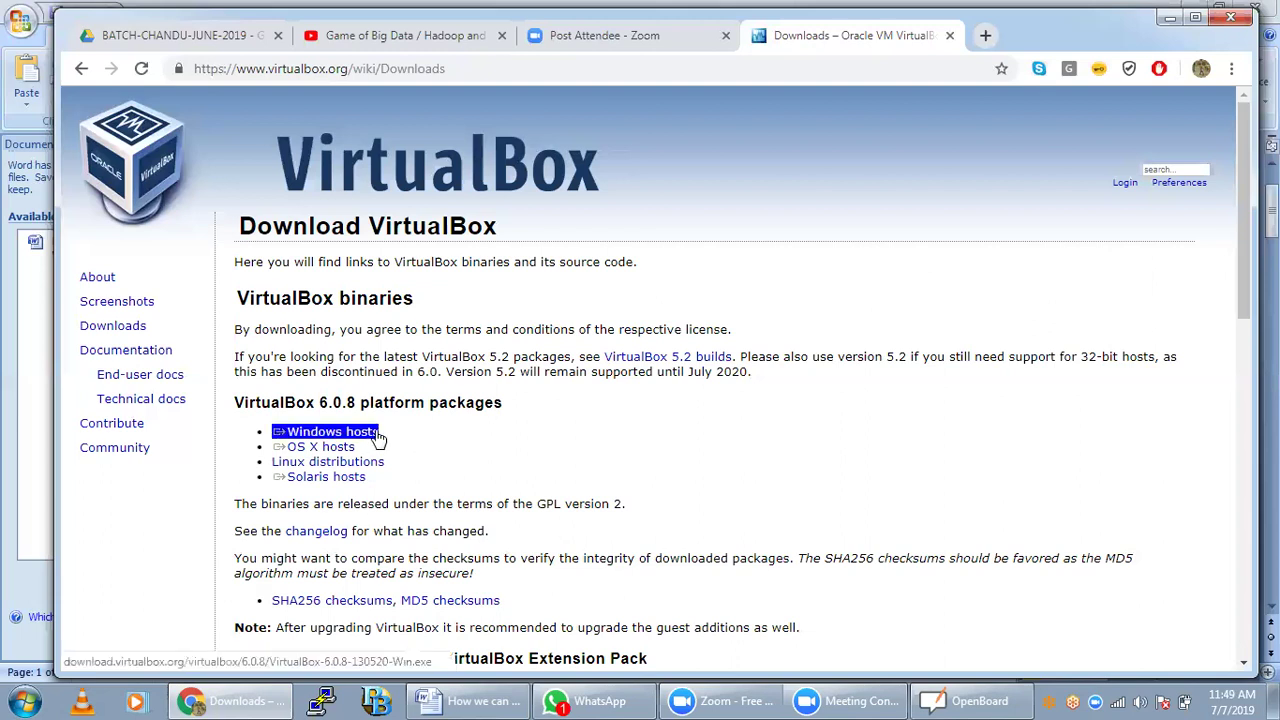
pyautogui.click(368, 481)
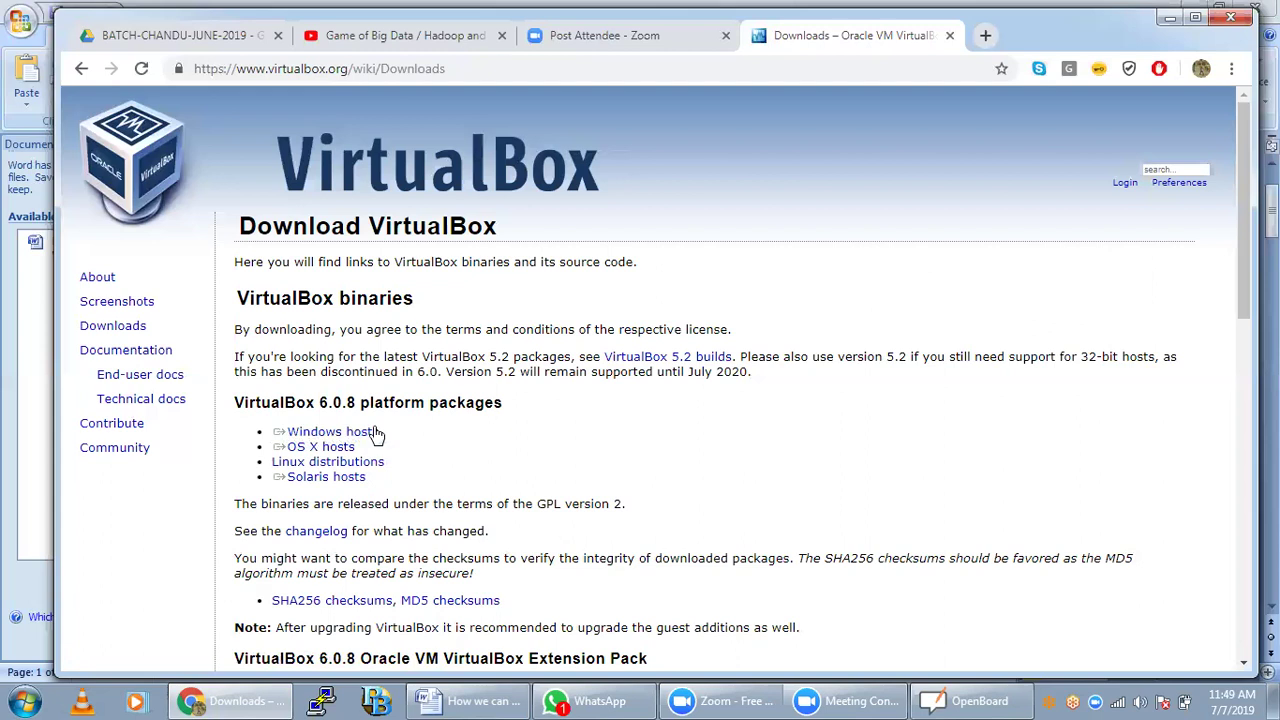
pyautogui.tripleClick(377, 434)
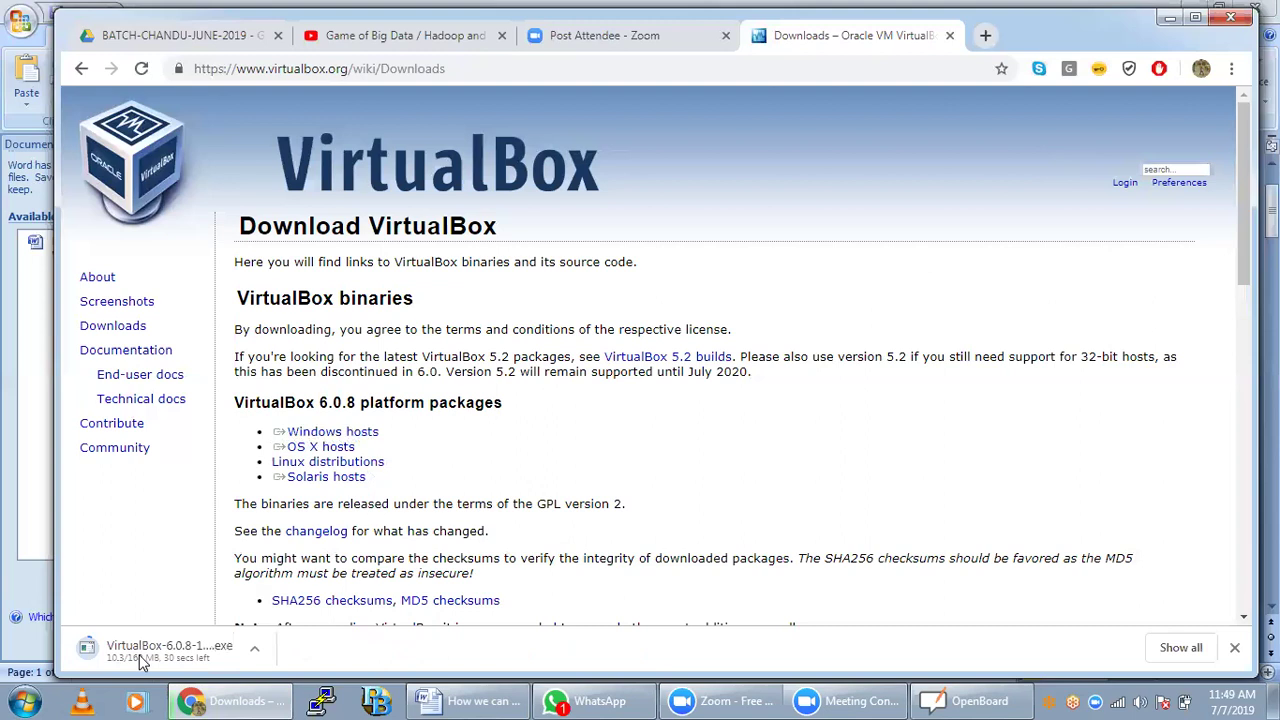
pyautogui.click(257, 652)
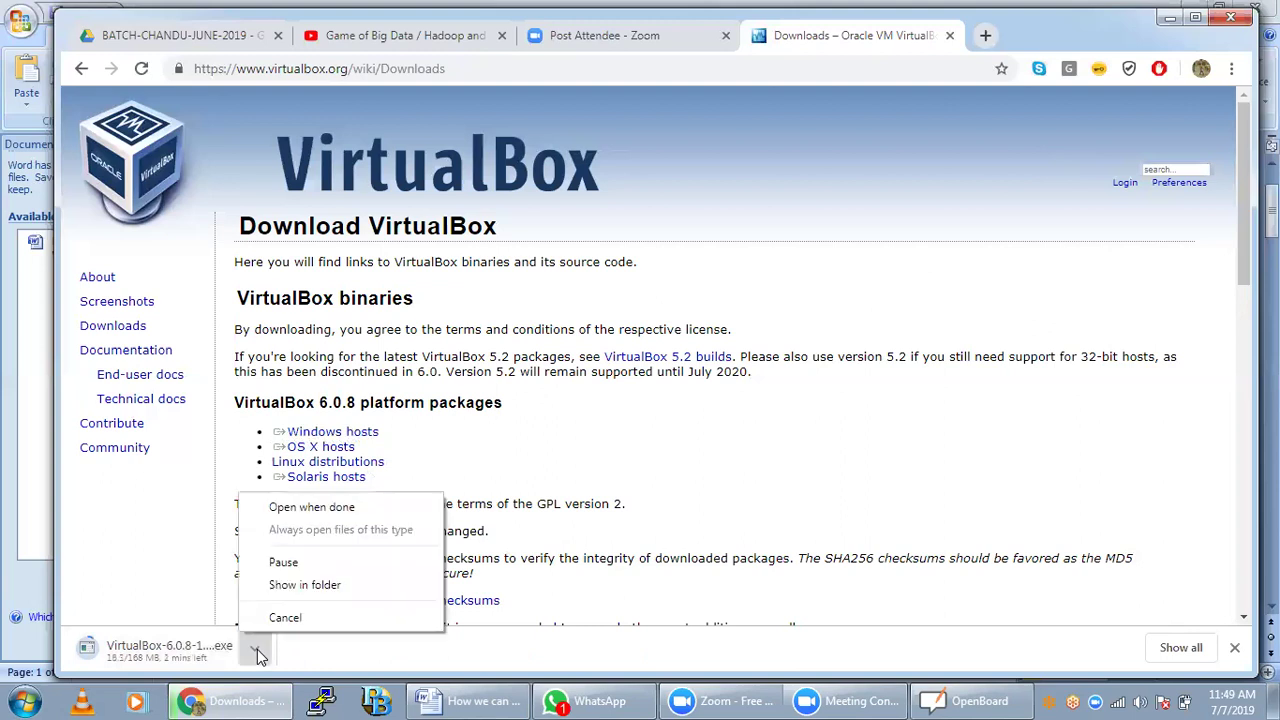
pyautogui.click(300, 621)
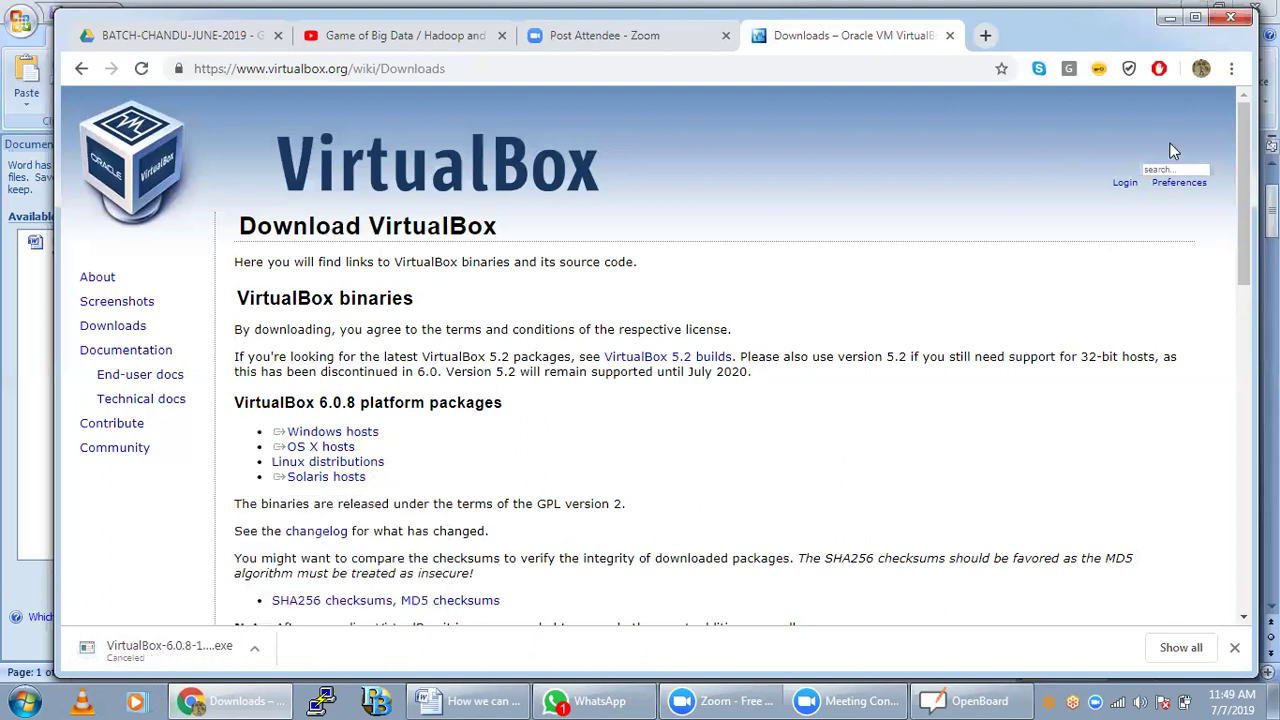
# Minimize the open browser, document and whiteboard windows to show the desktop.
pyautogui.click(1169, 19)
pyautogui.click(1188, 11)
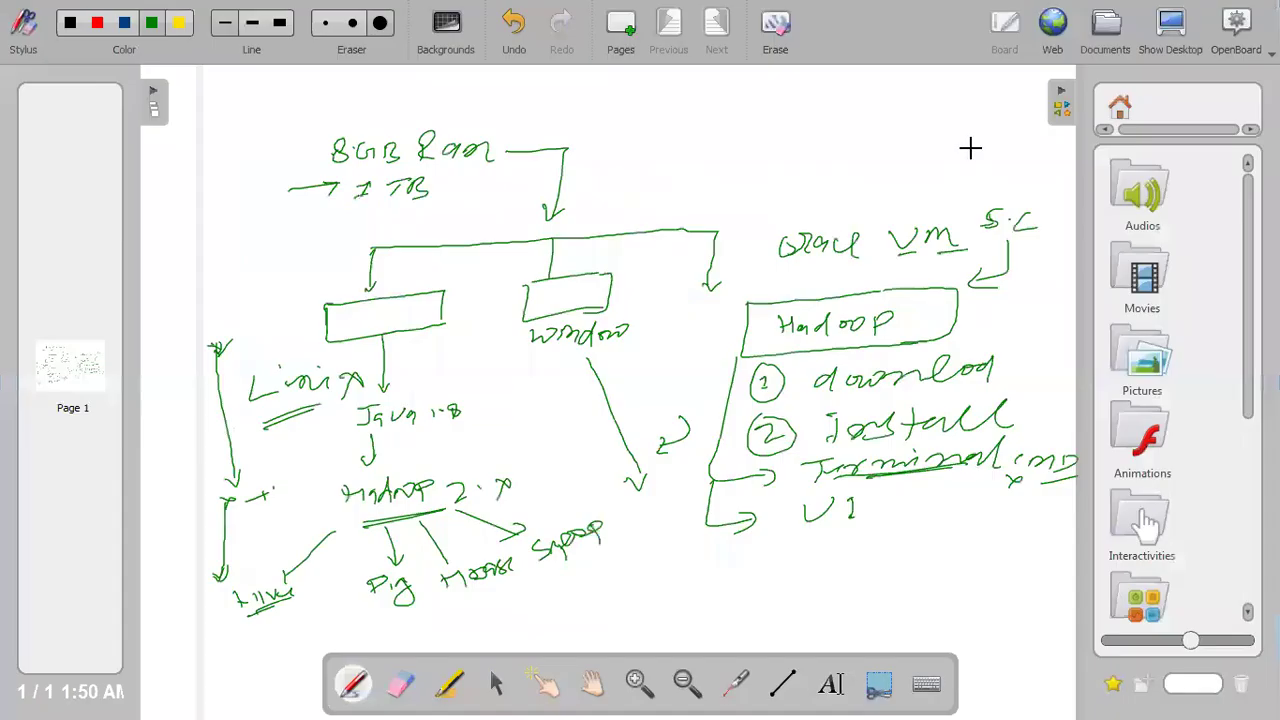
pyautogui.press('super+d')
pyautogui.rightClick(885, 152)
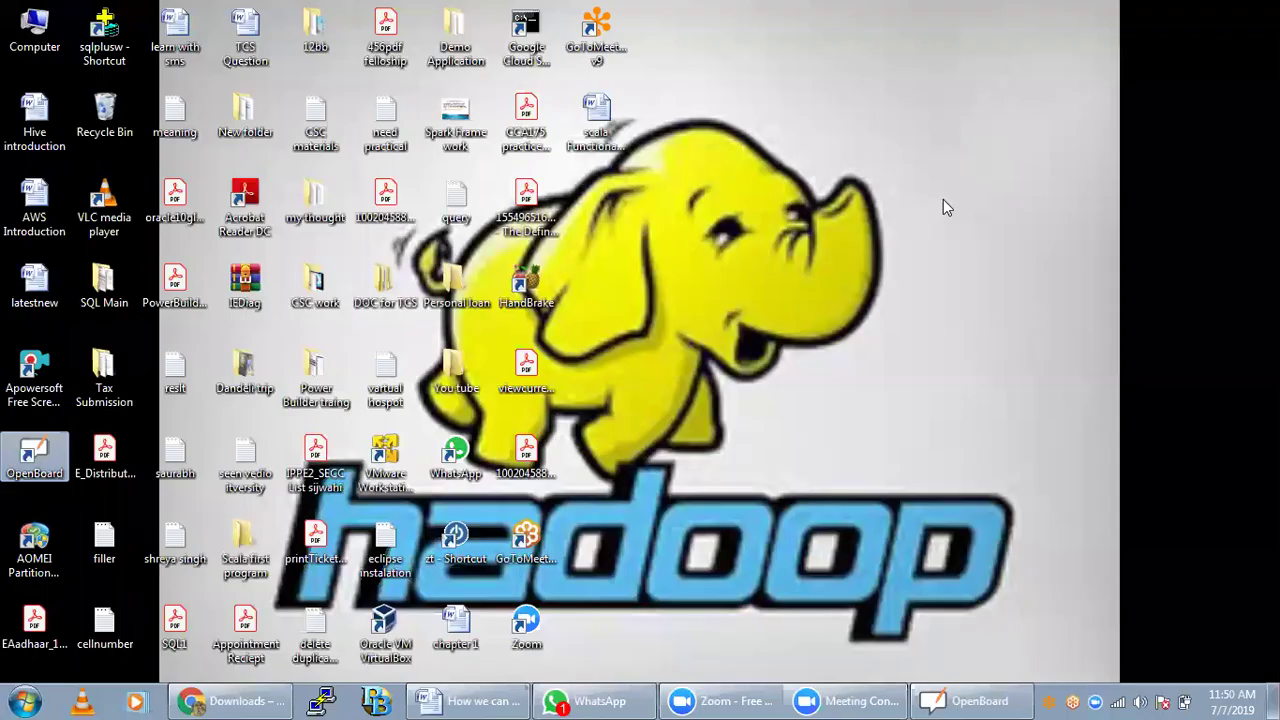
pyautogui.click(940, 206)
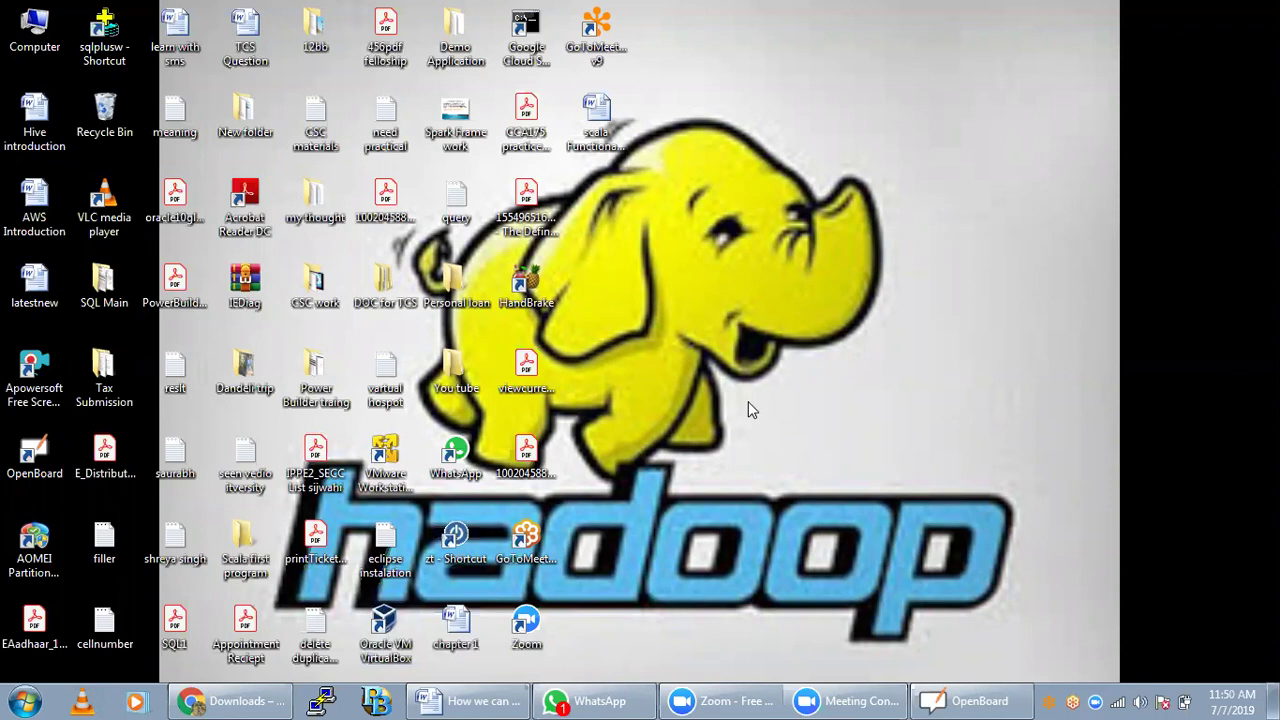
pyautogui.click(230, 700)
pyautogui.click(230, 700)
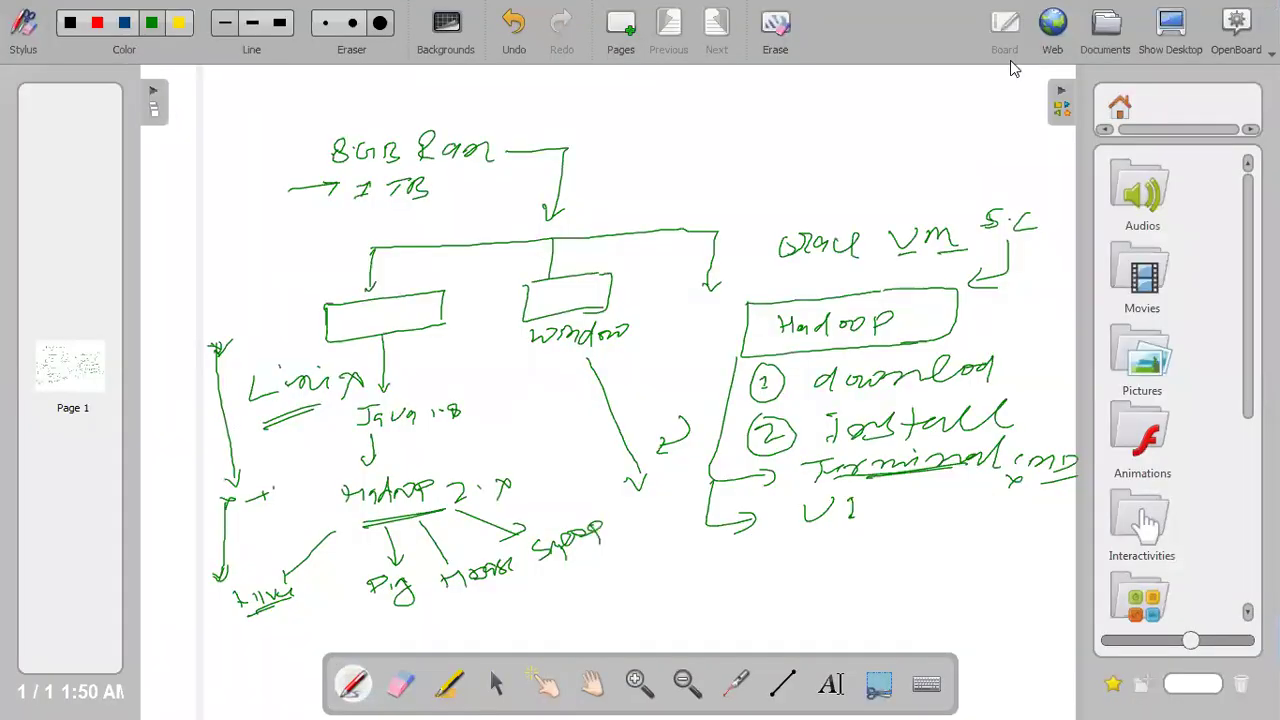
pyautogui.press('super+d')
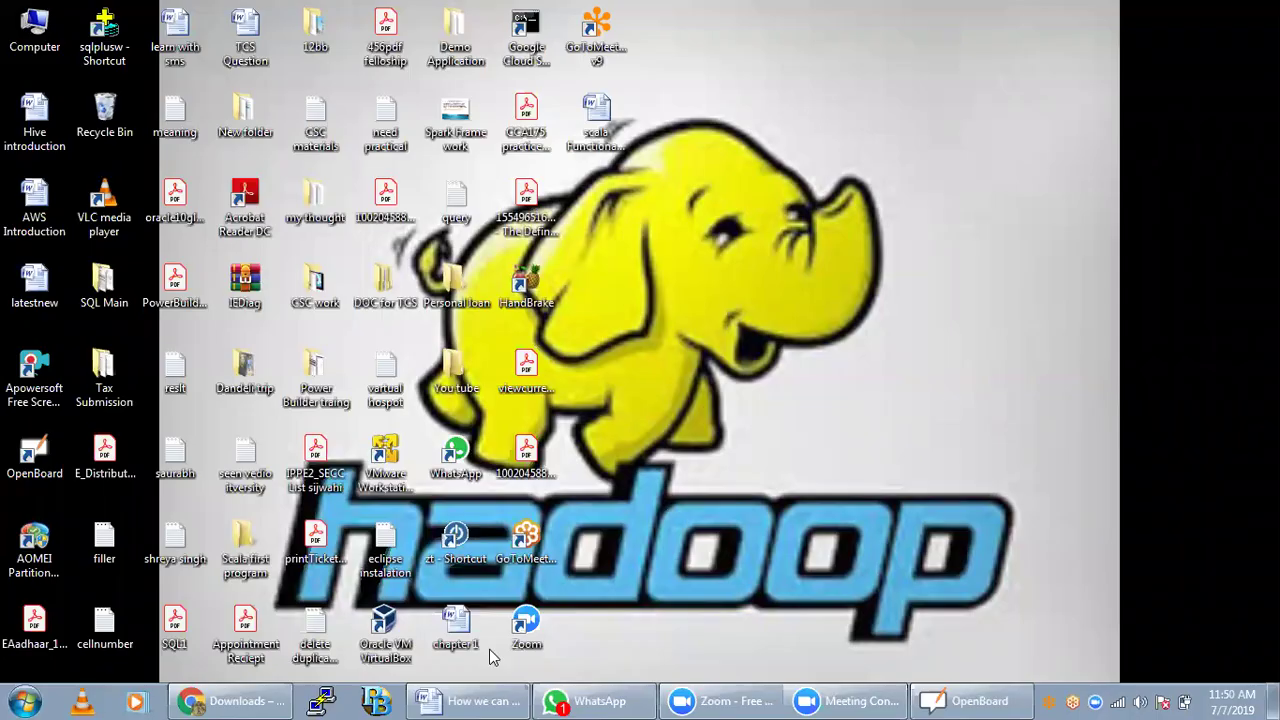
pyautogui.click(478, 700)
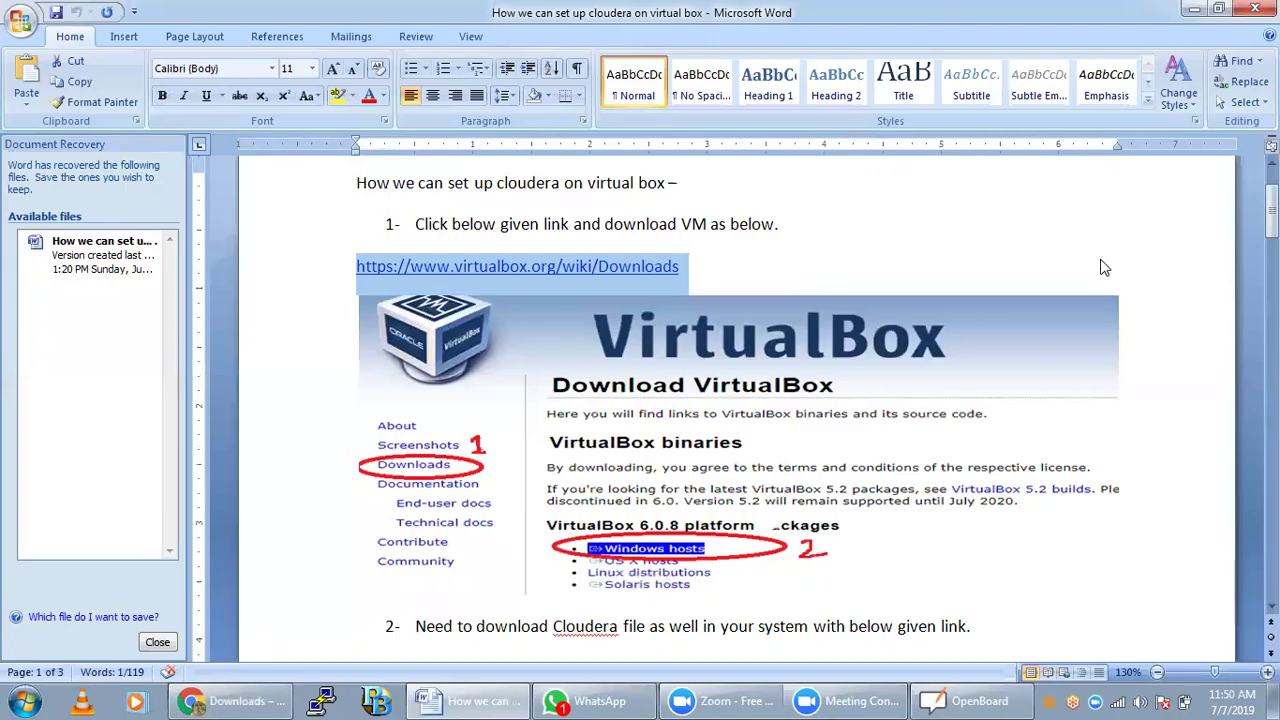
pyautogui.moveTo(1271, 205); pyautogui.dragTo(1271, 244)
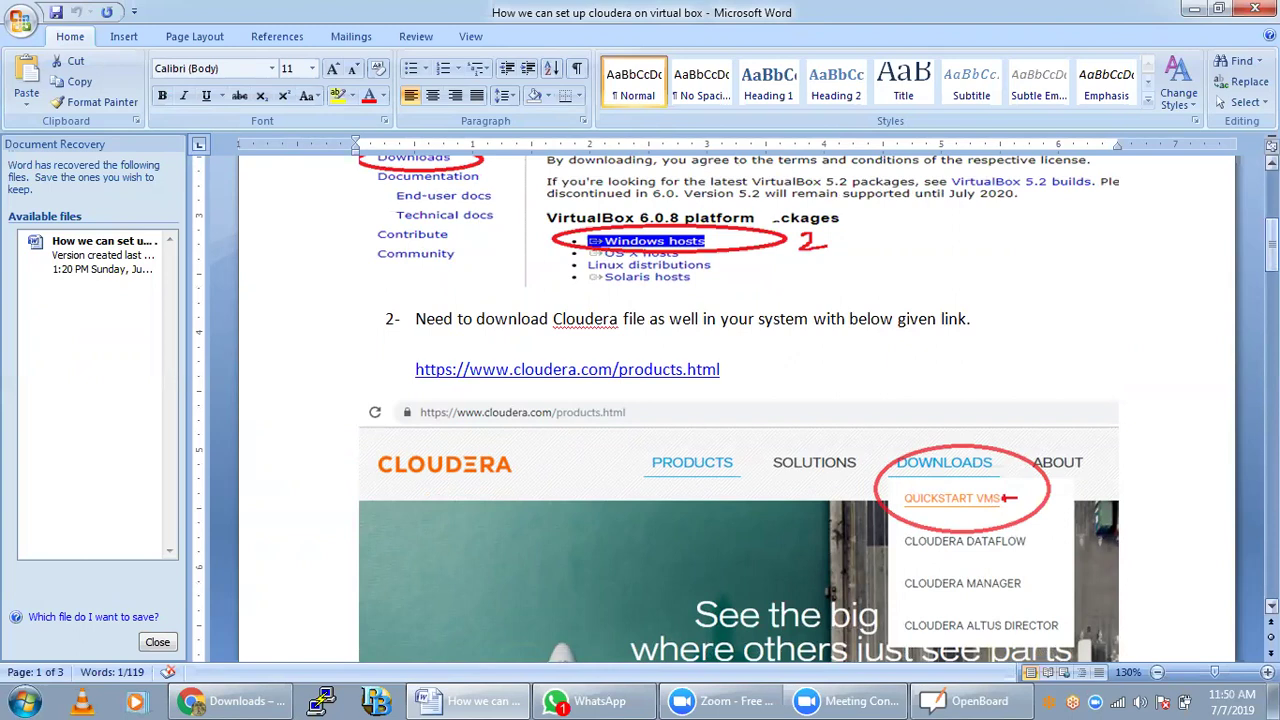
pyautogui.scroll(-2, 900, 277)
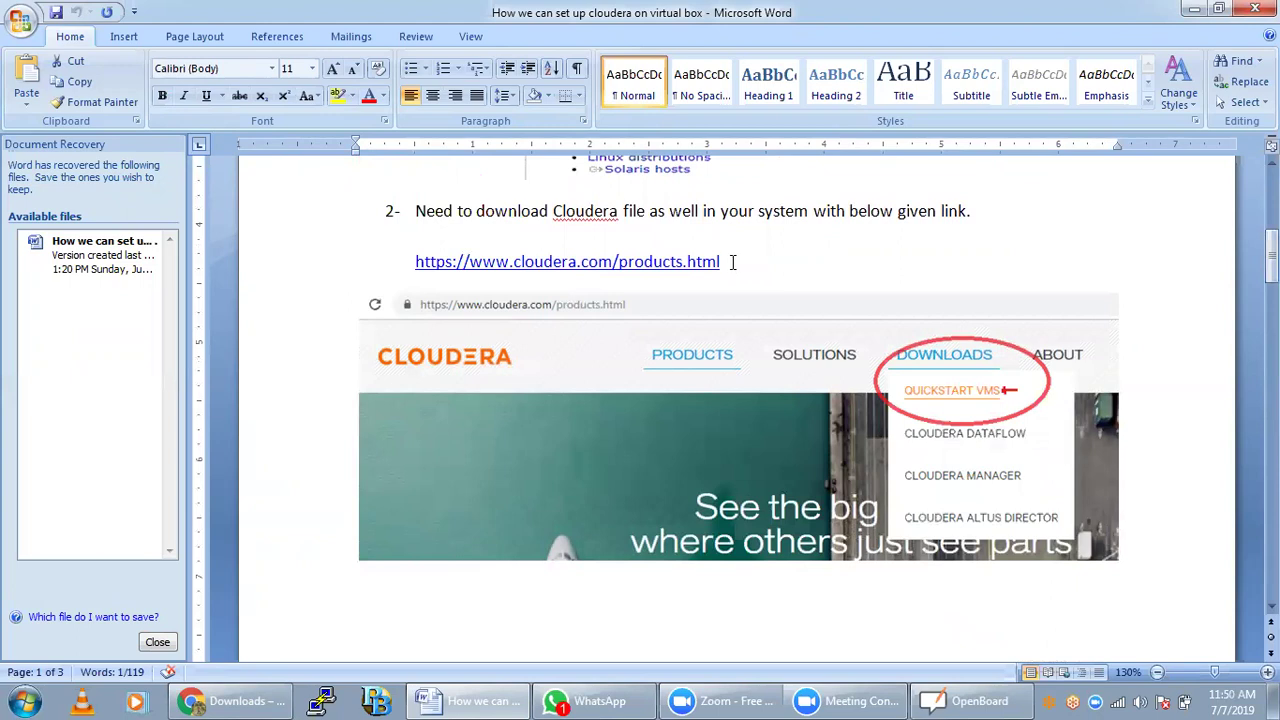
pyautogui.tripleClick(540, 263)
pyautogui.hotkey('ctrl', 'c')
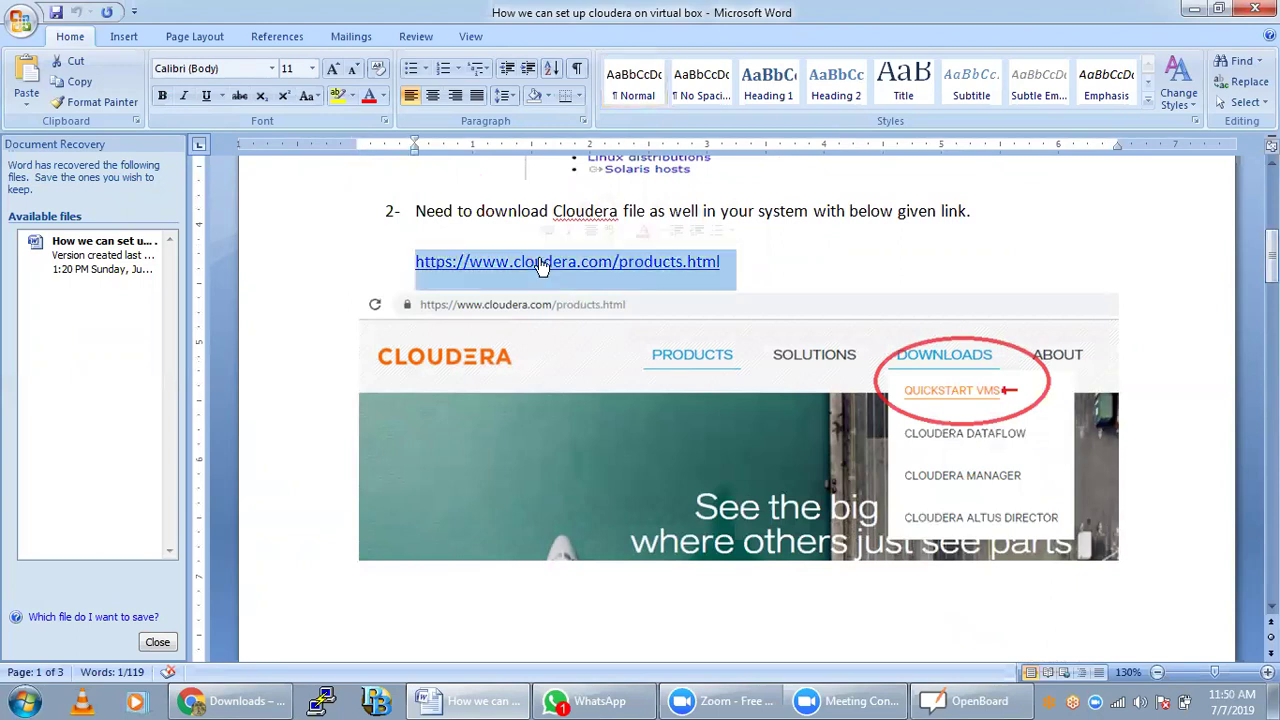
# Switch to Chrome, load the copied Cloudera link in a new tab and go to the QuickStart VMs download page.
pyautogui.click(275, 697)
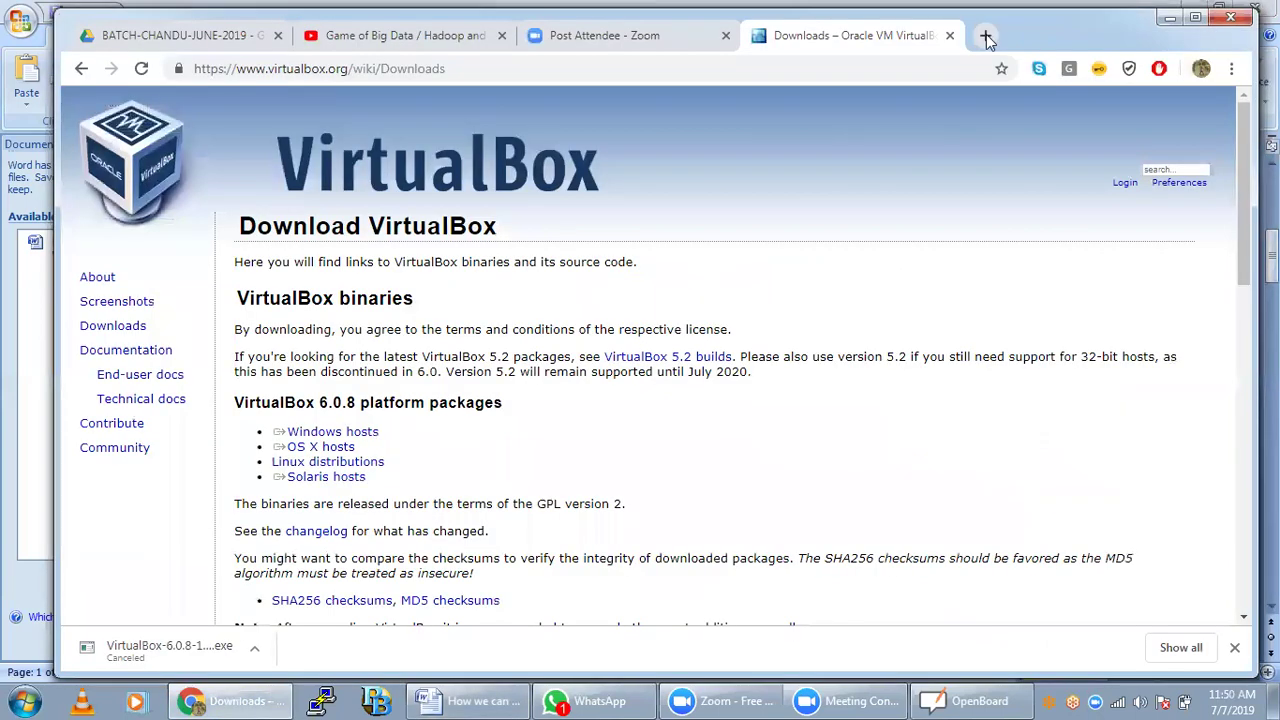
pyautogui.click(986, 37)
pyautogui.hotkey('ctrl', 'v')
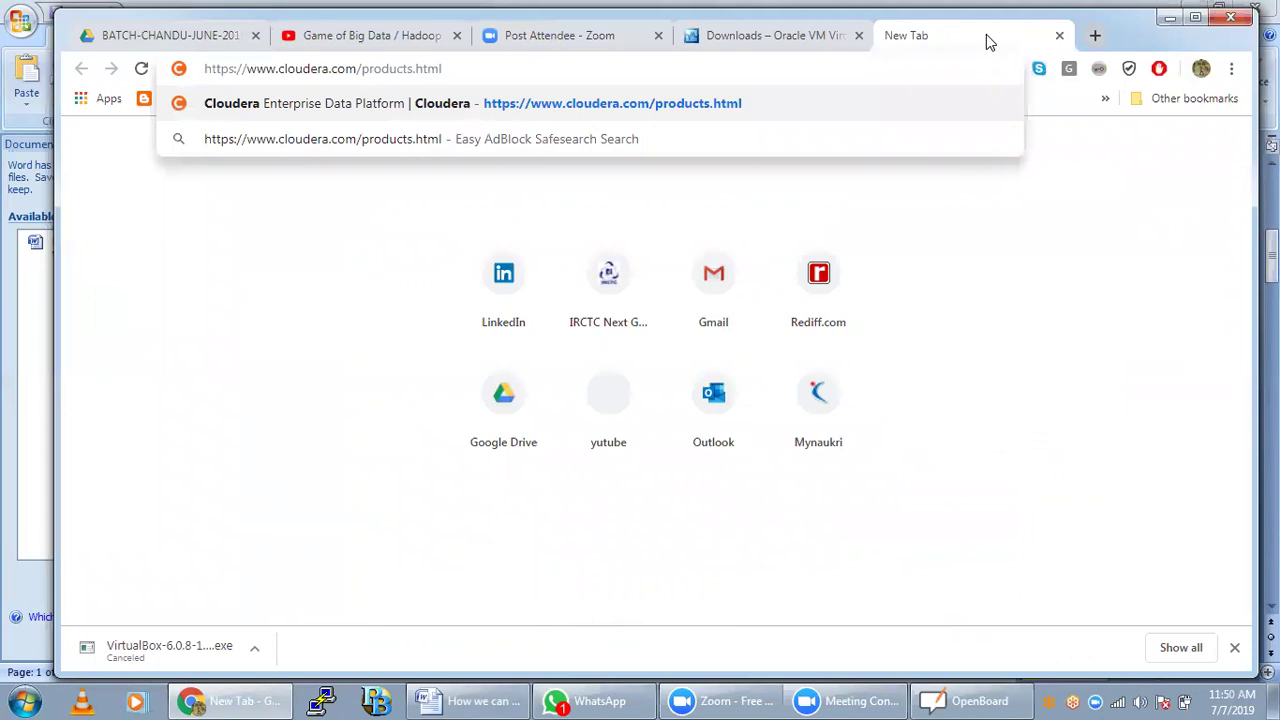
pyautogui.press('Return')
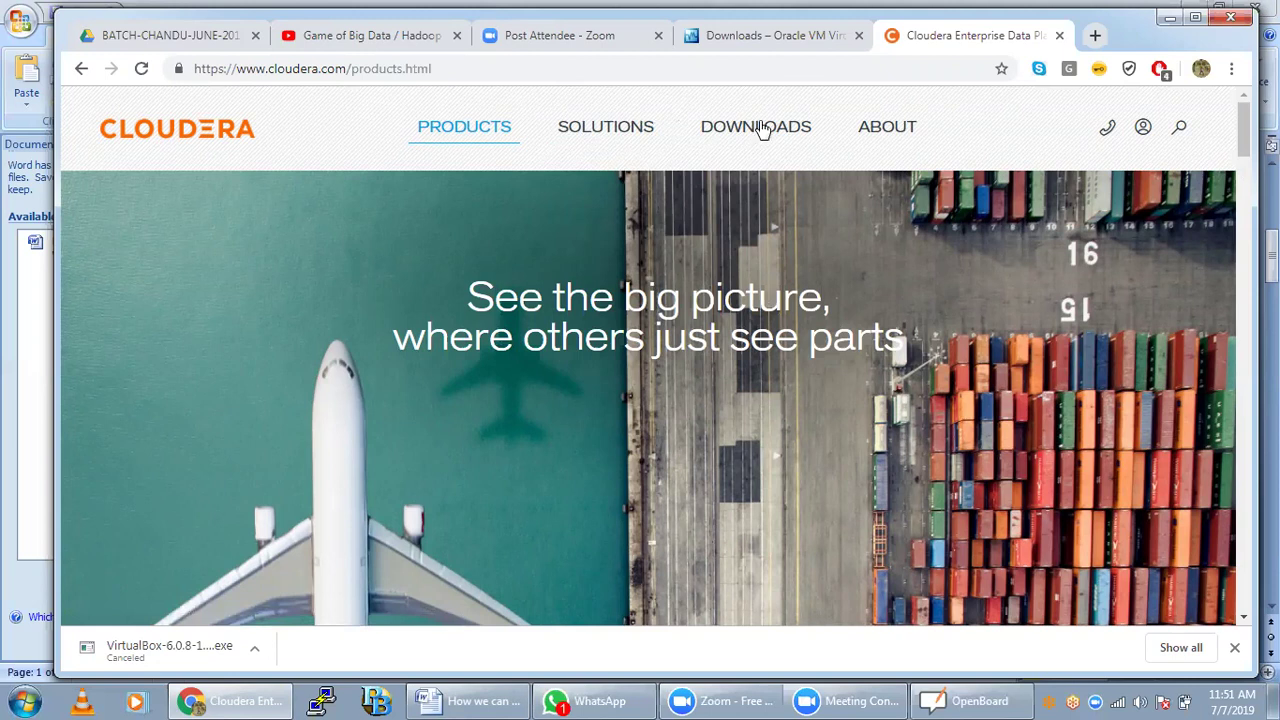
pyautogui.moveTo(757, 140)
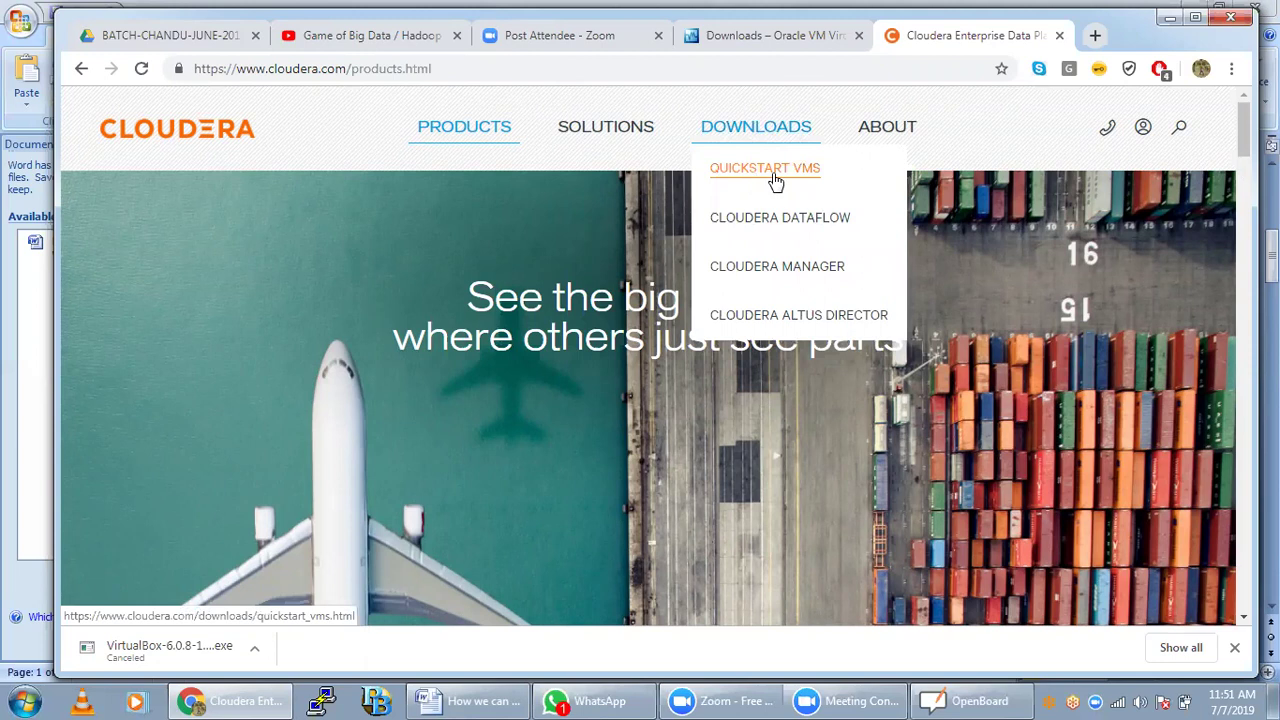
pyautogui.click(776, 182)
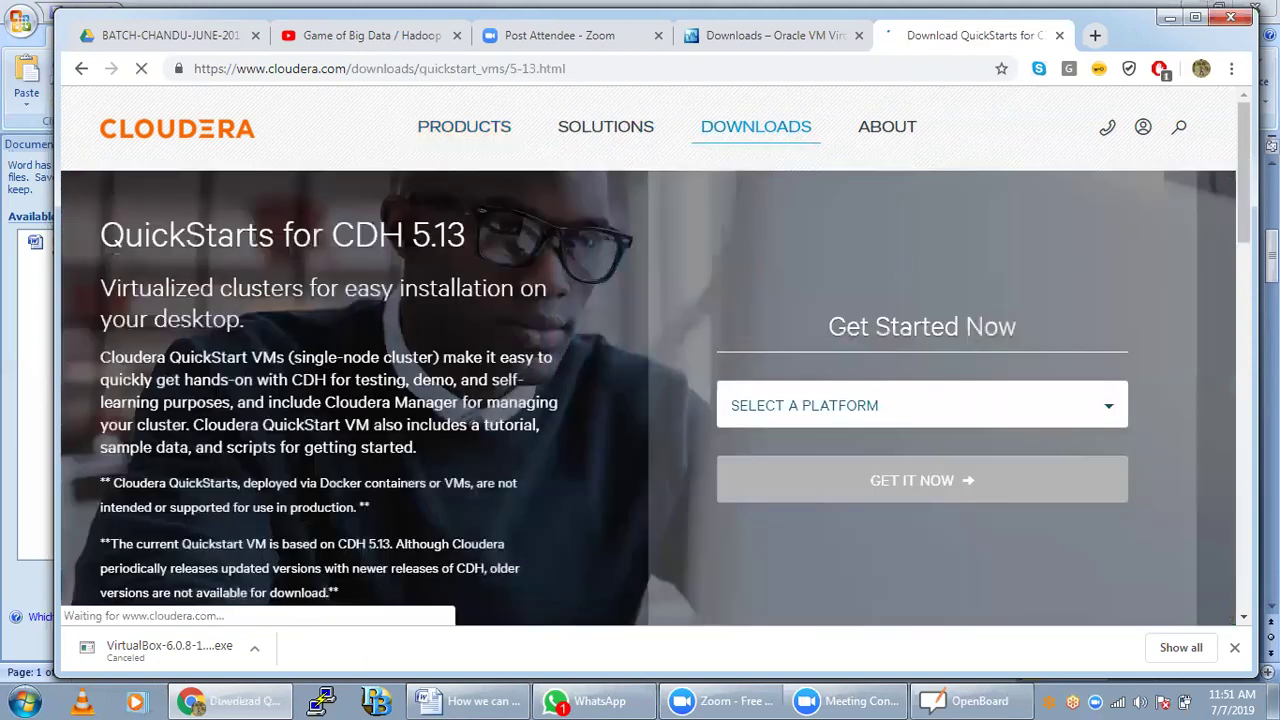
pyautogui.hotkey('alt', 'Tab')
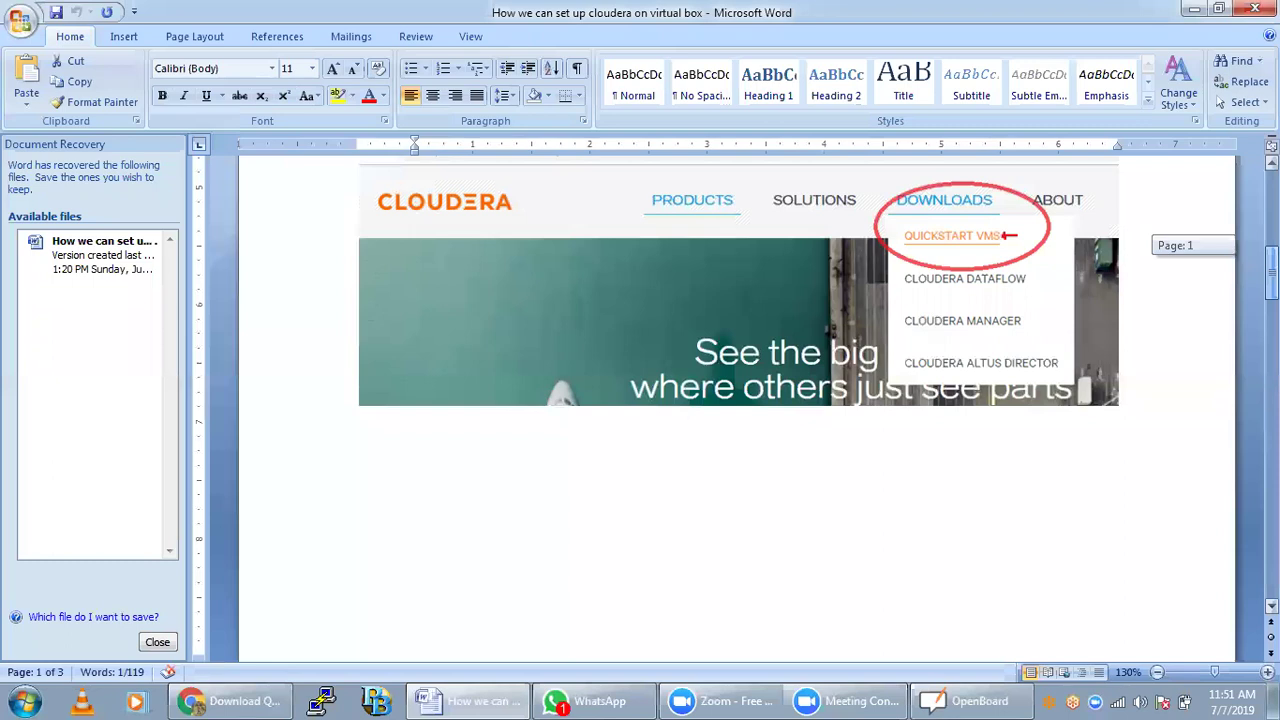
pyautogui.scroll(4, 738, 400)
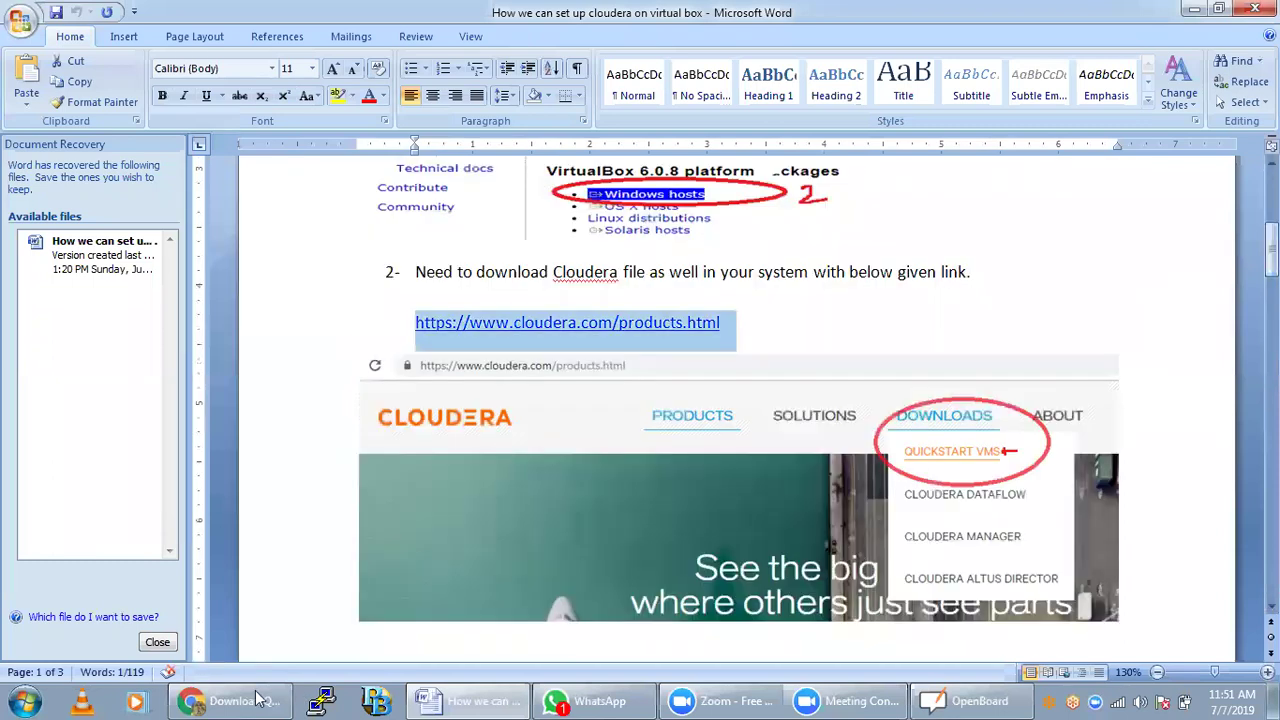
pyautogui.hotkey('alt', 'Tab')
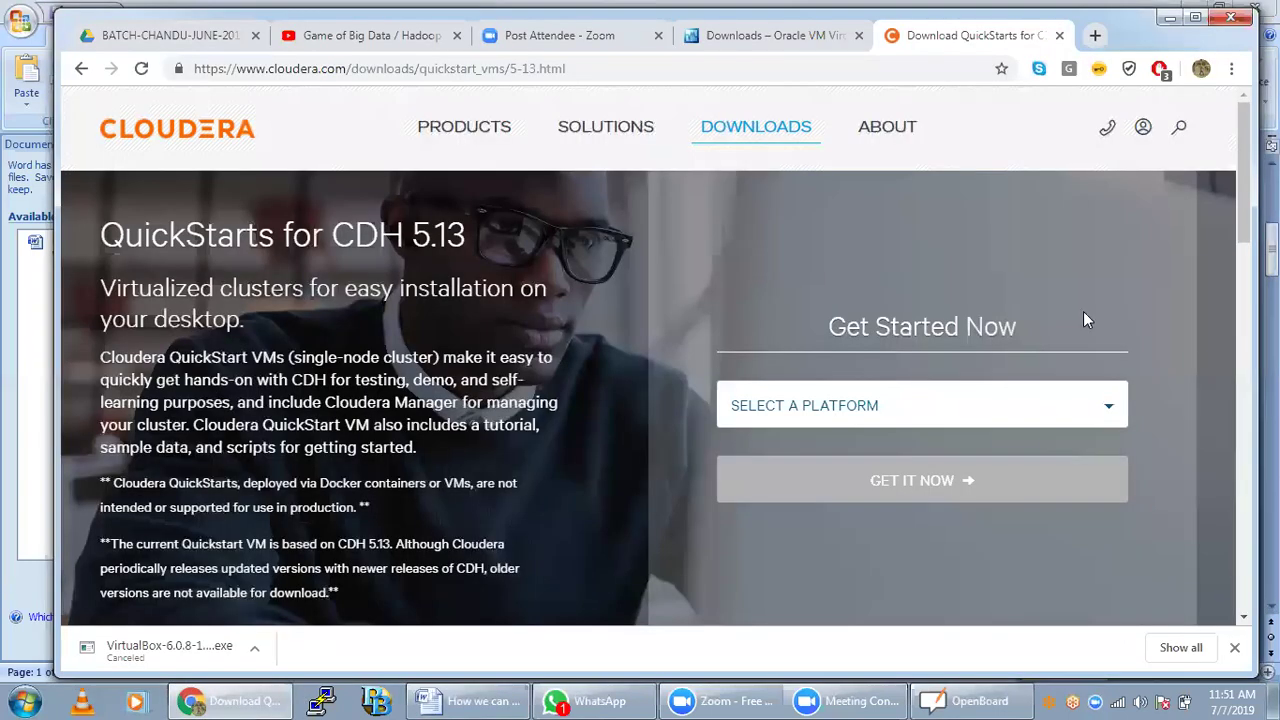
# Select Virtual Box as the platform for the CDH 5.13 QuickStart and request the download.
pyautogui.click(1109, 415)
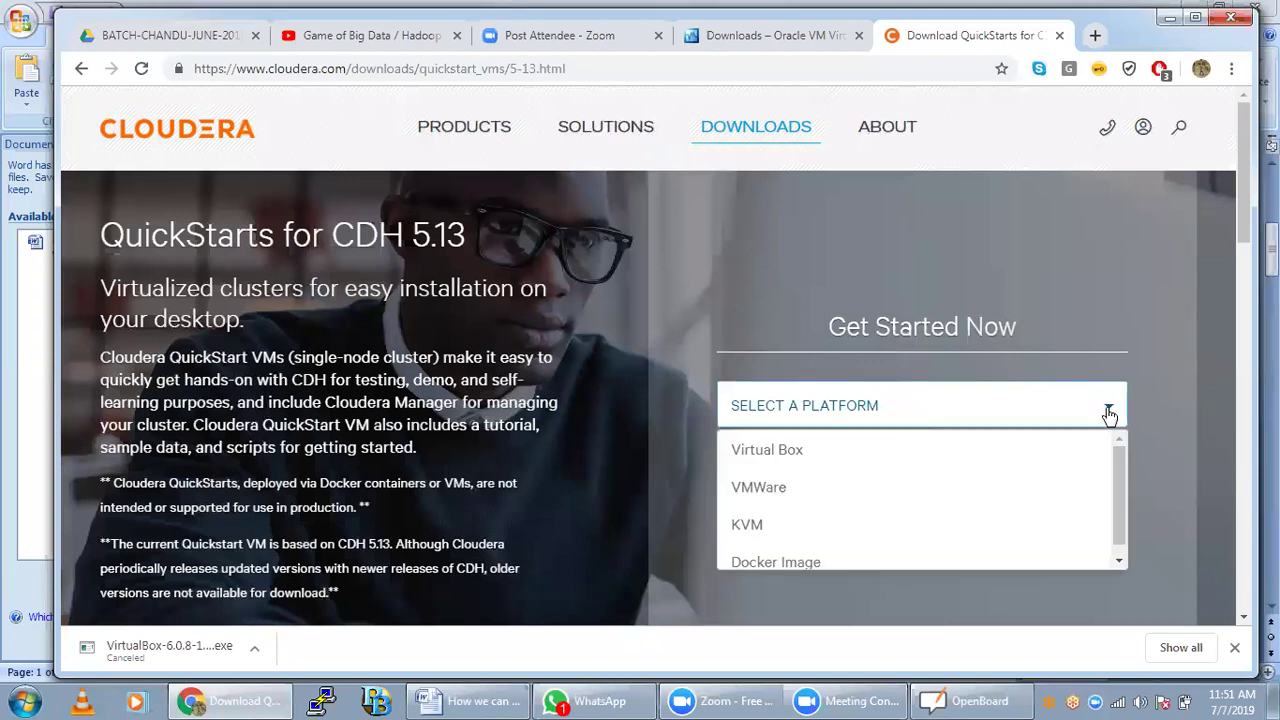
pyautogui.click(772, 450)
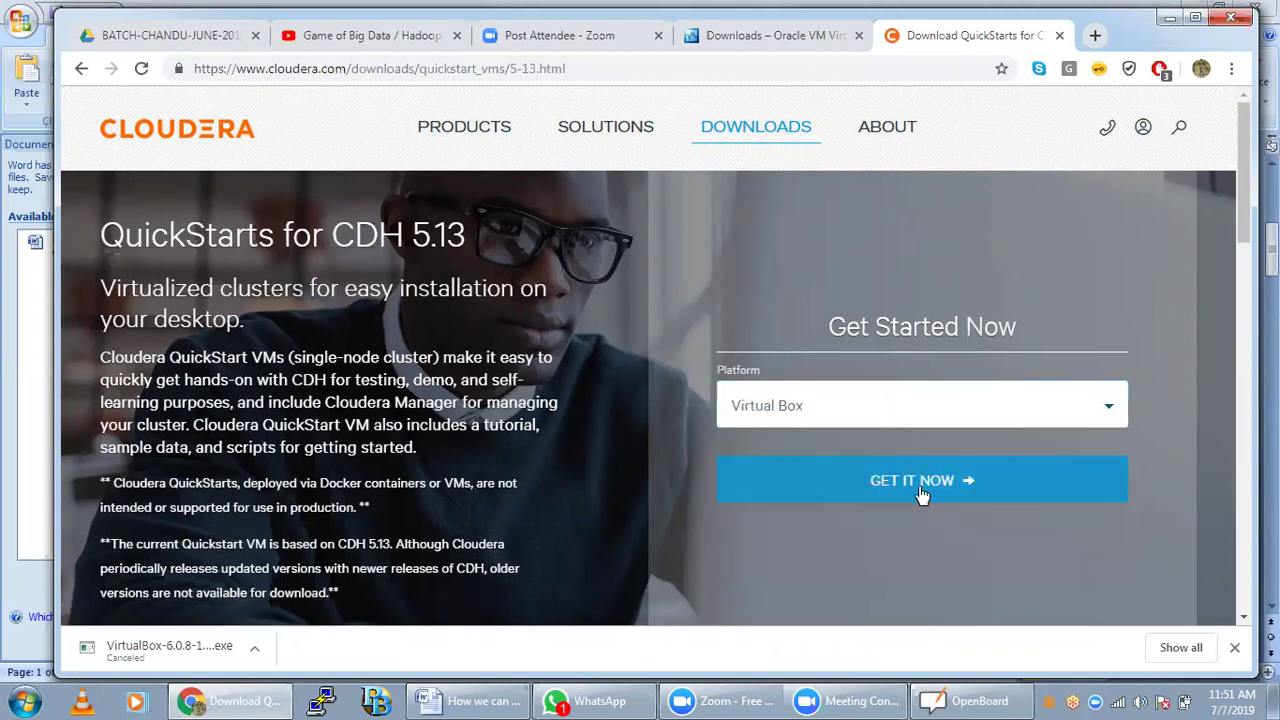
pyautogui.click(918, 486)
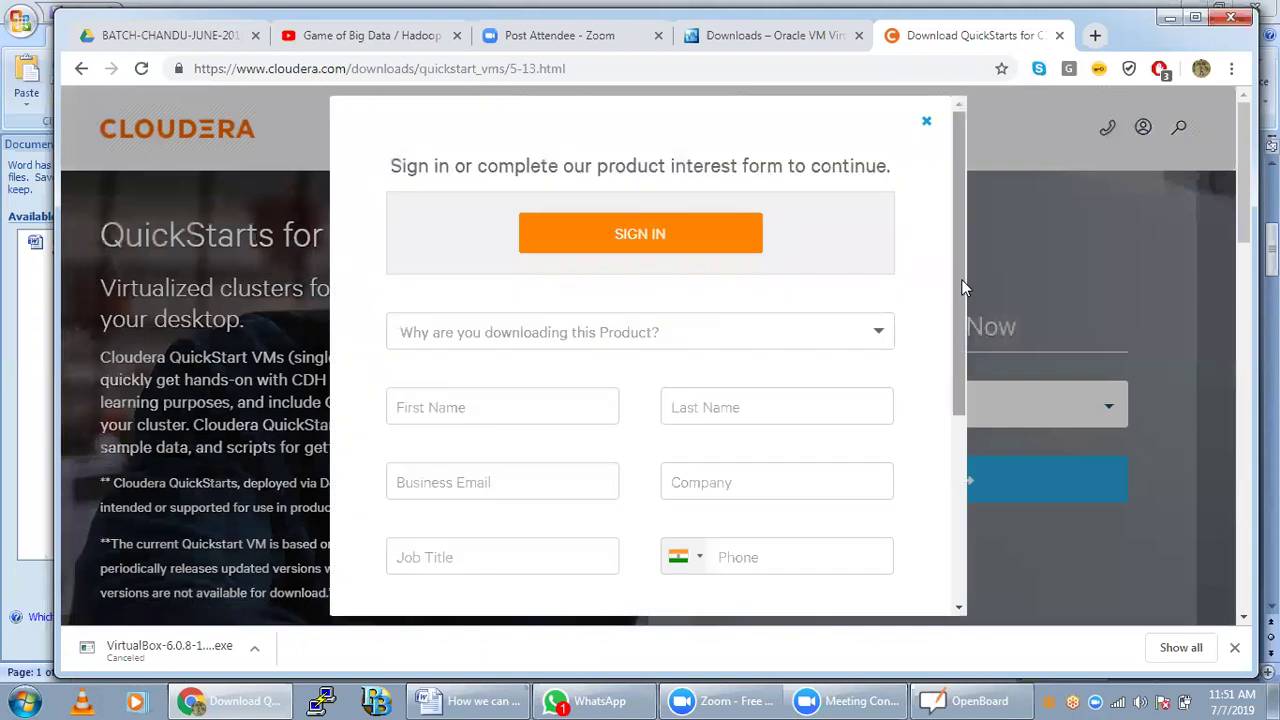
# Examine the fields and consent options of the product interest form, and close the form without filling it in.
pyautogui.moveTo(956, 324); pyautogui.dragTo(951, 374)
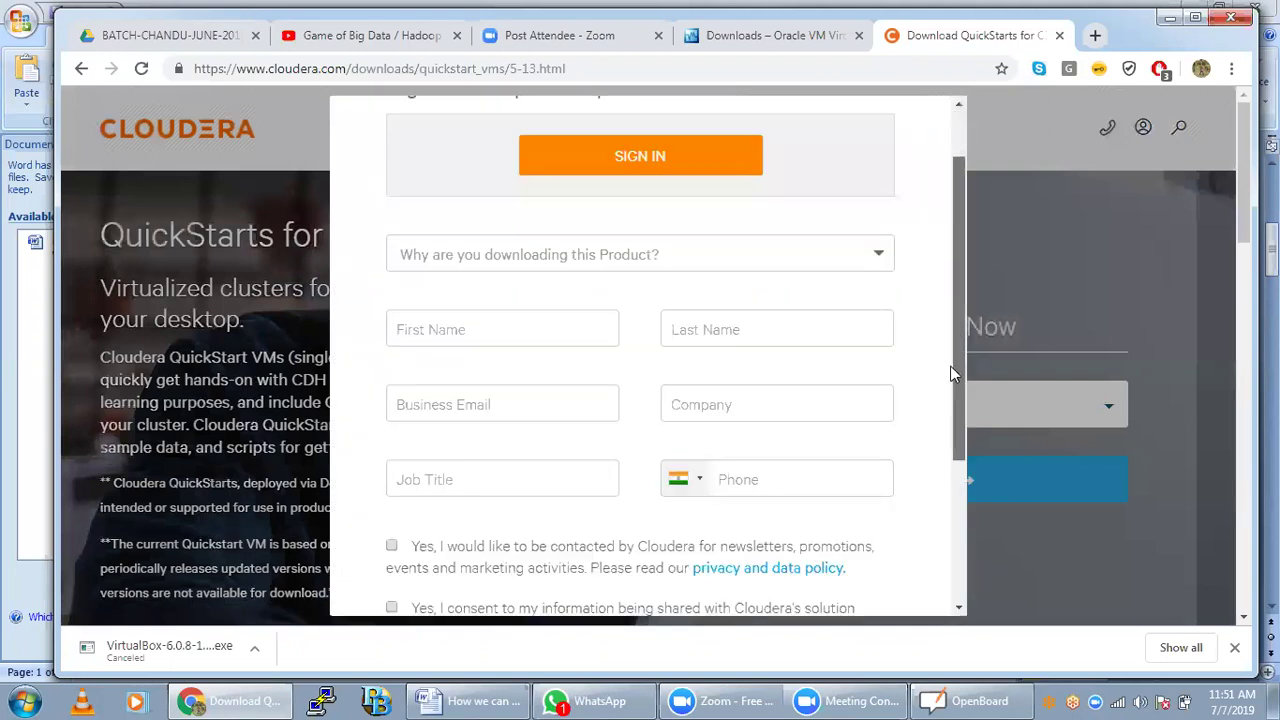
pyautogui.scroll(-1, 951, 368)
pyautogui.scroll(1, 743, 254)
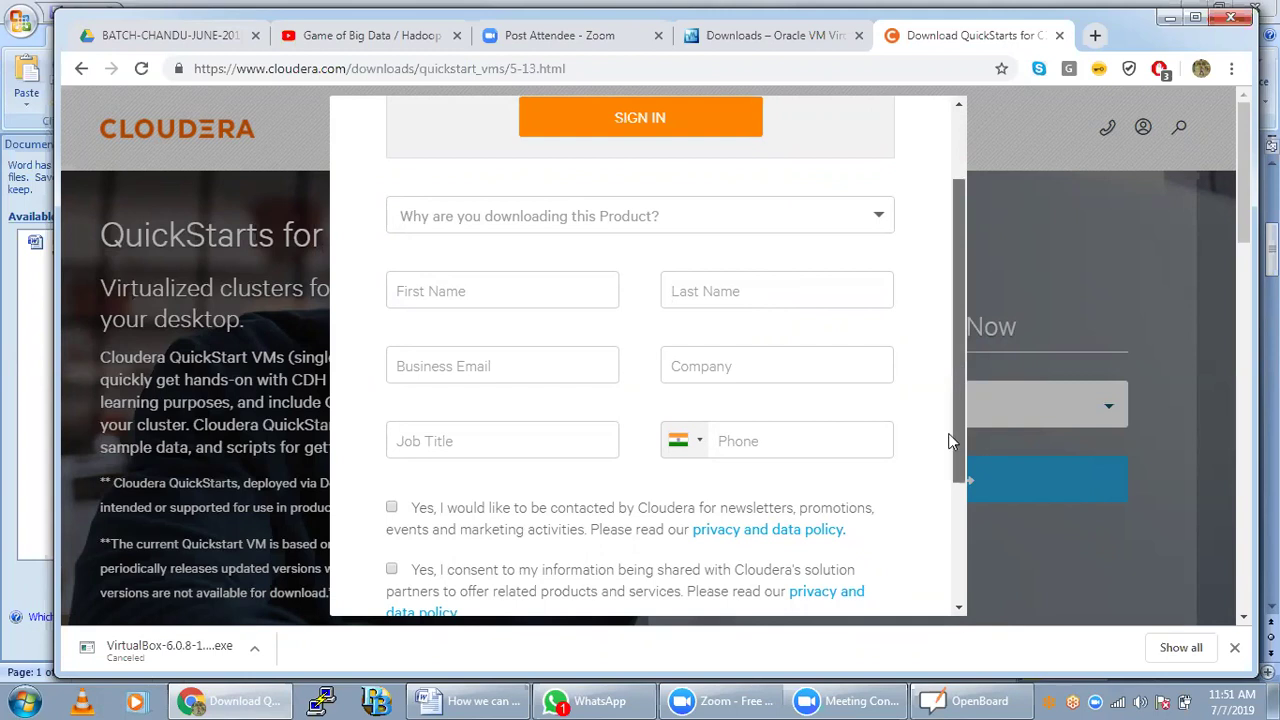
pyautogui.scroll(-1, 950, 441)
pyautogui.scroll(-1, 948, 477)
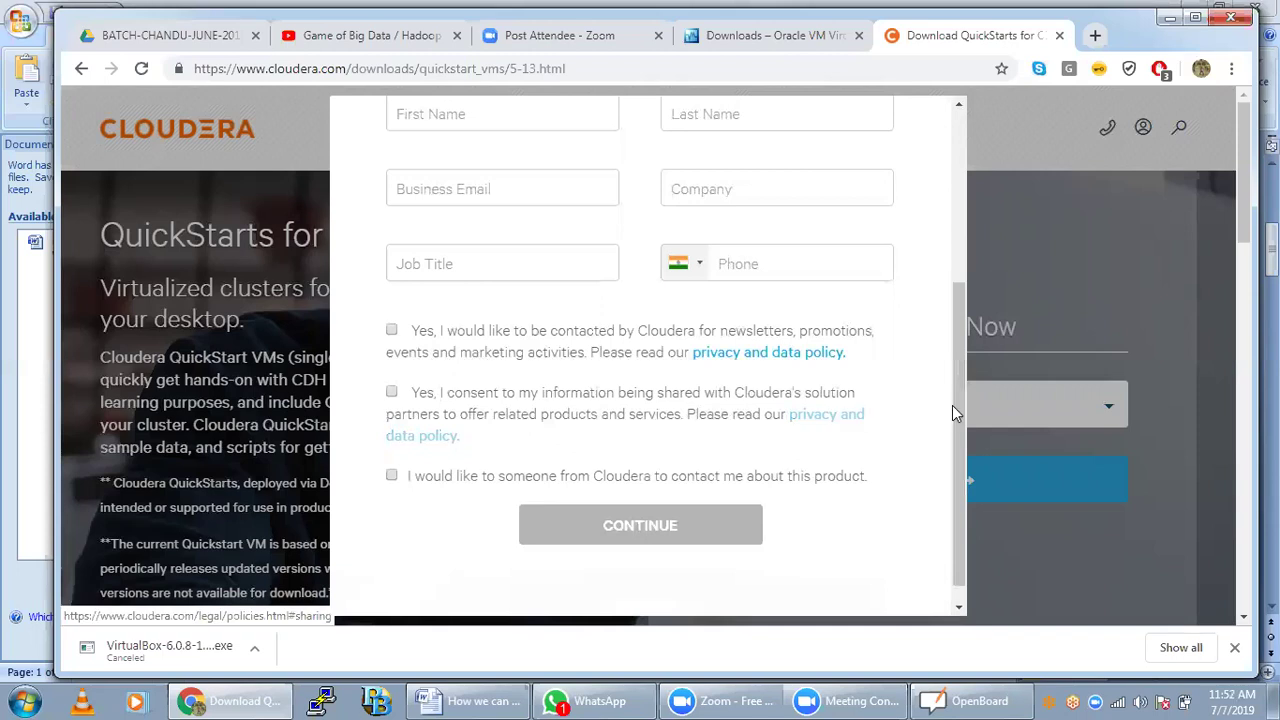
pyautogui.moveTo(952, 405); pyautogui.dragTo(958, 220)
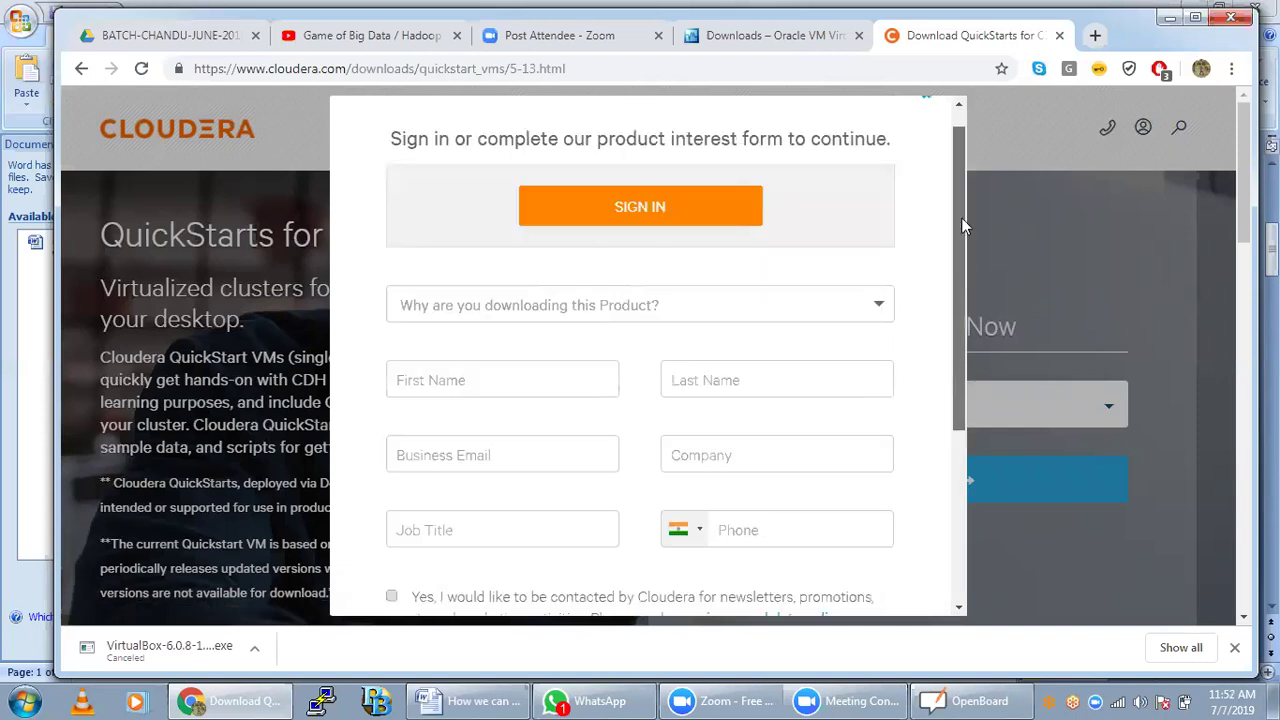
pyautogui.scroll(1, 961, 217)
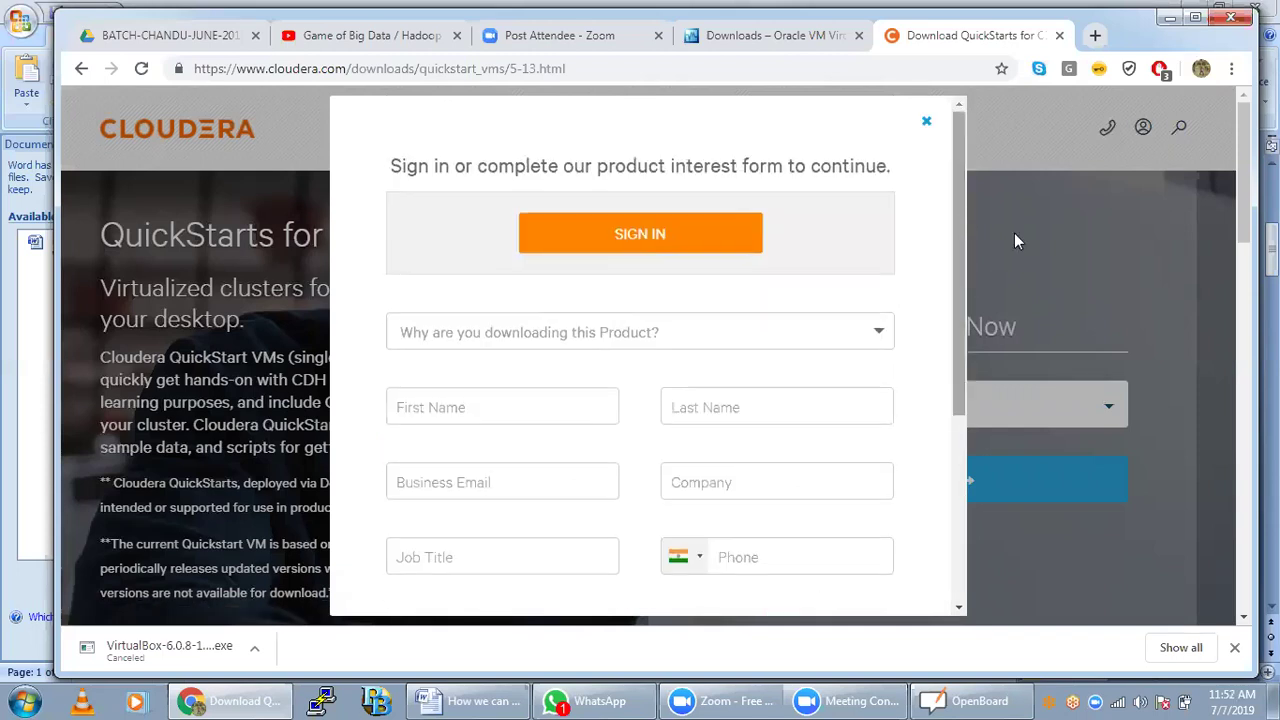
pyautogui.click(929, 126)
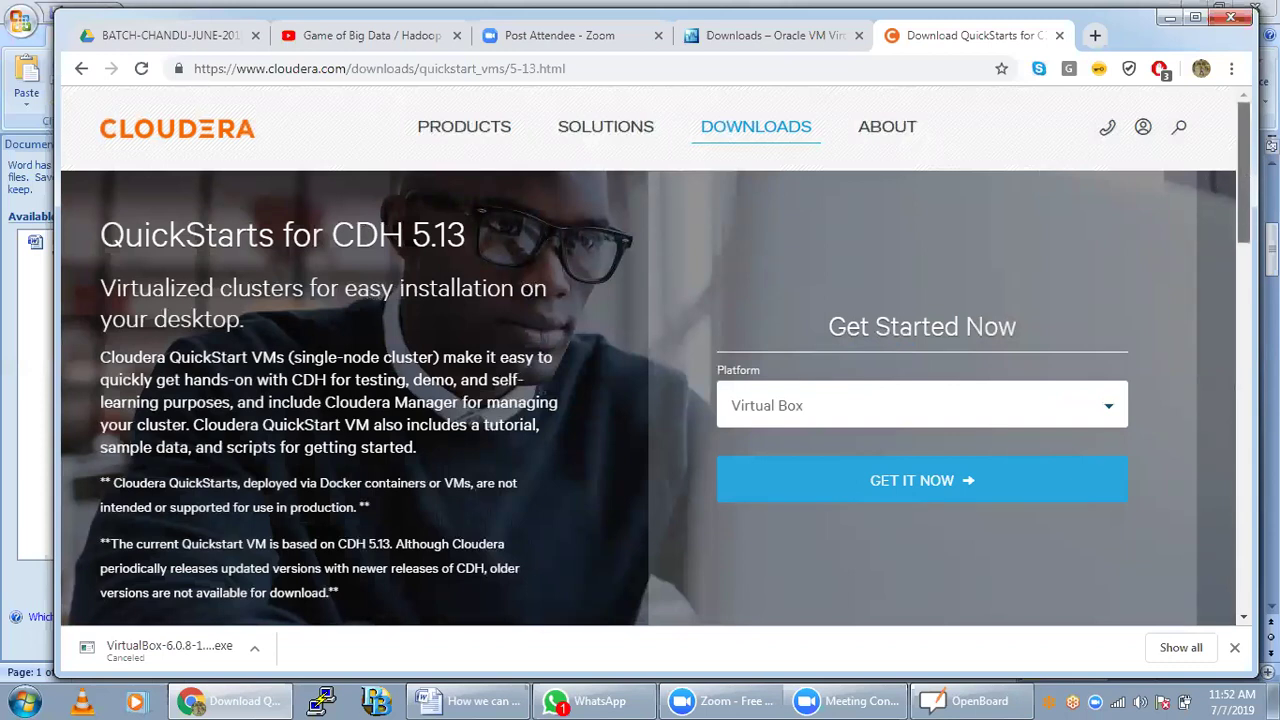
pyautogui.scroll(-1, 656, 359)
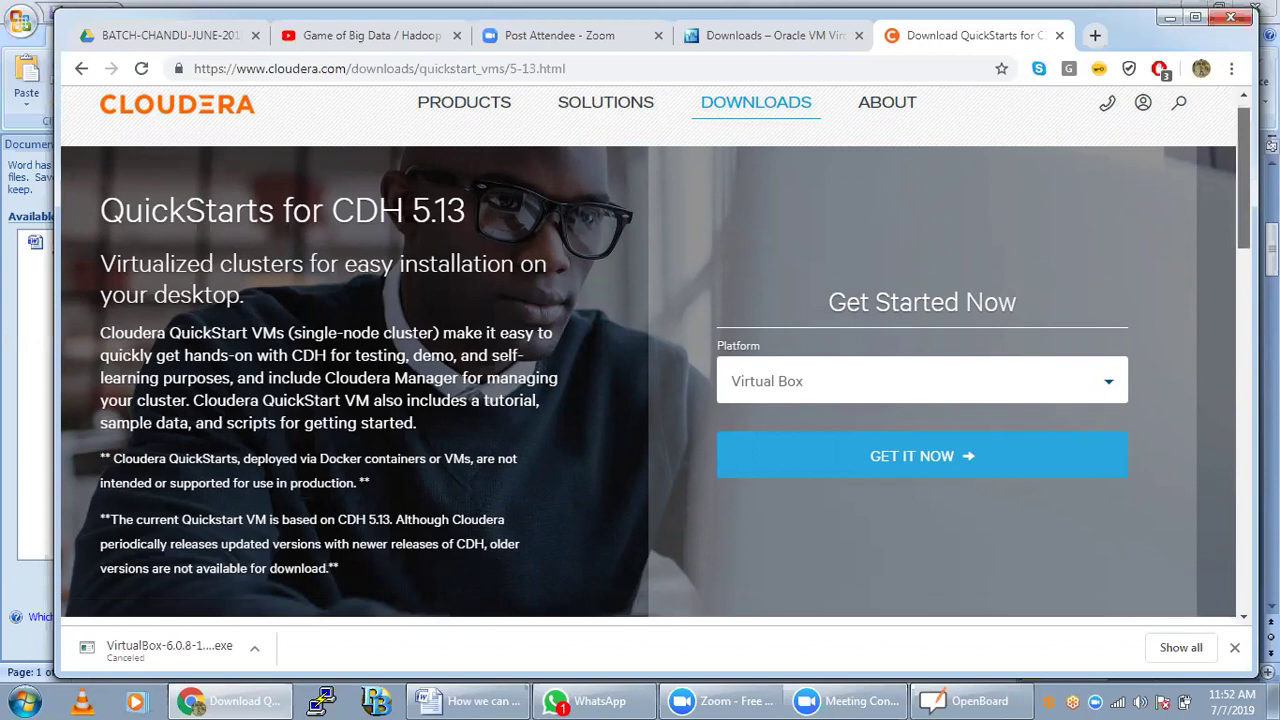
pyautogui.scroll(1, 656, 359)
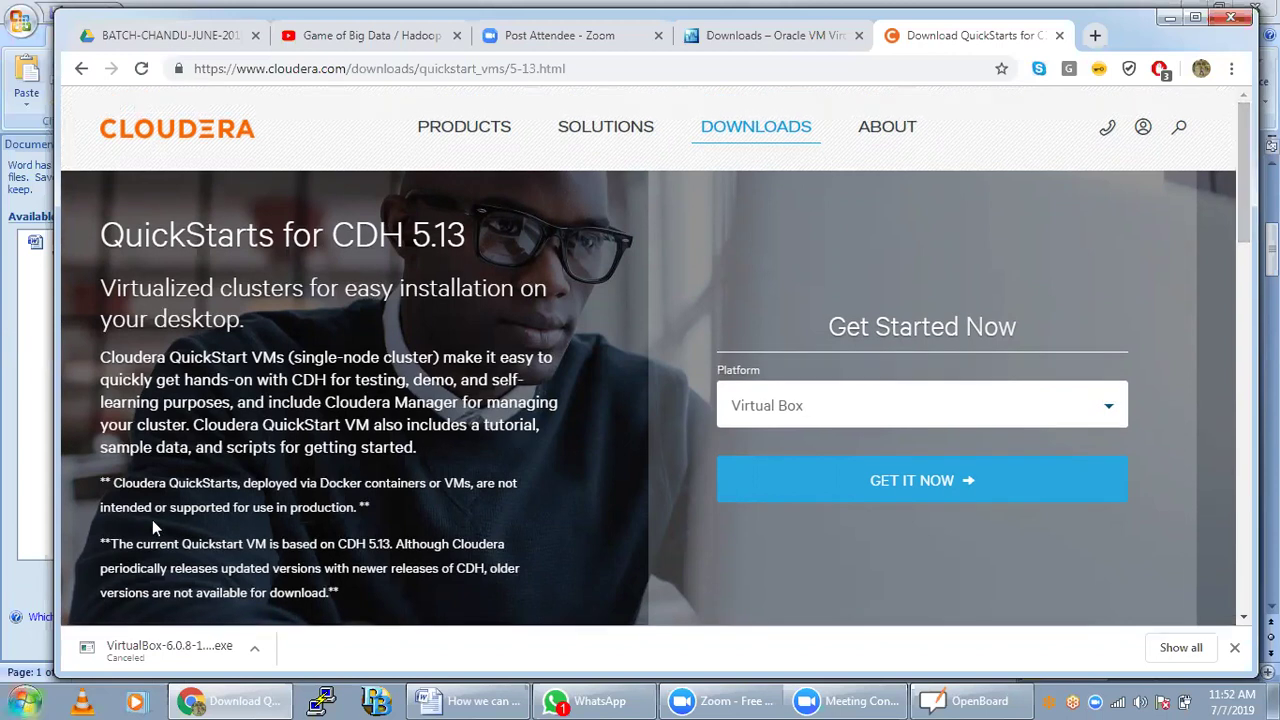
# Switch to Windows Explorer and open the folder D:\Hadoop VM\cloudera-quickstart-vm-5.13.0-0-virtualbox-new.
pyautogui.click(25, 700)
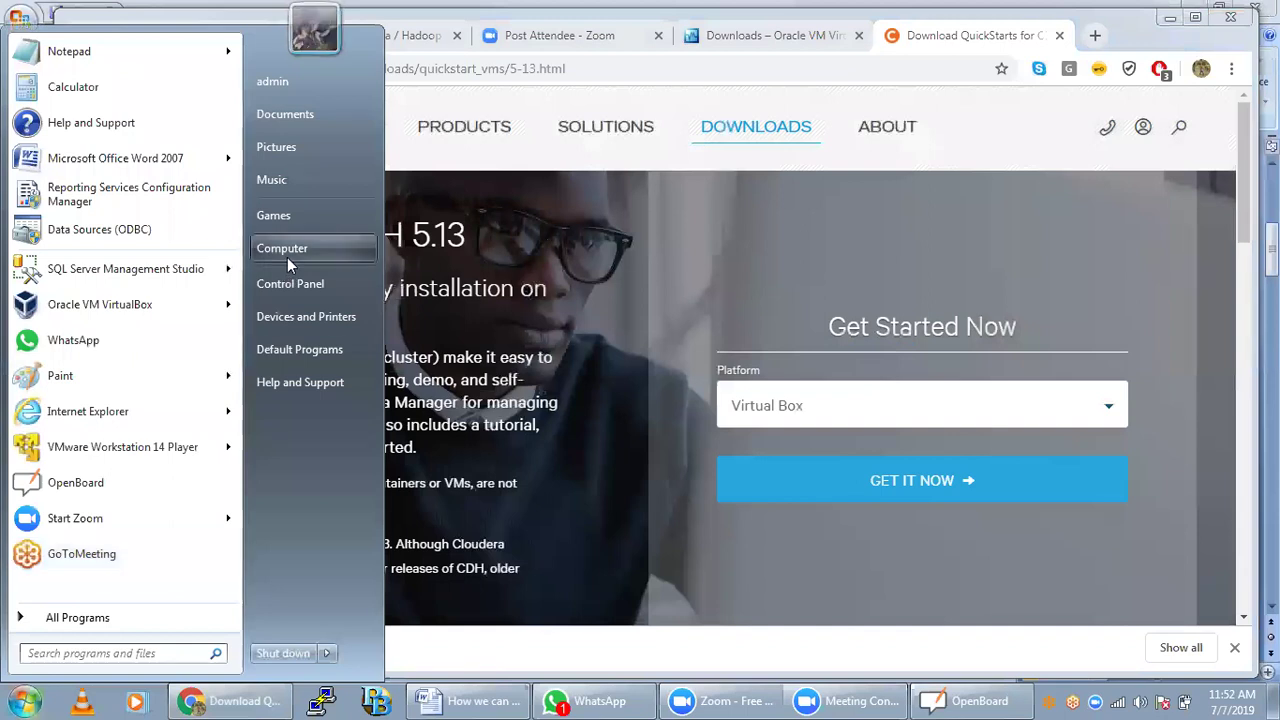
pyautogui.click(296, 247)
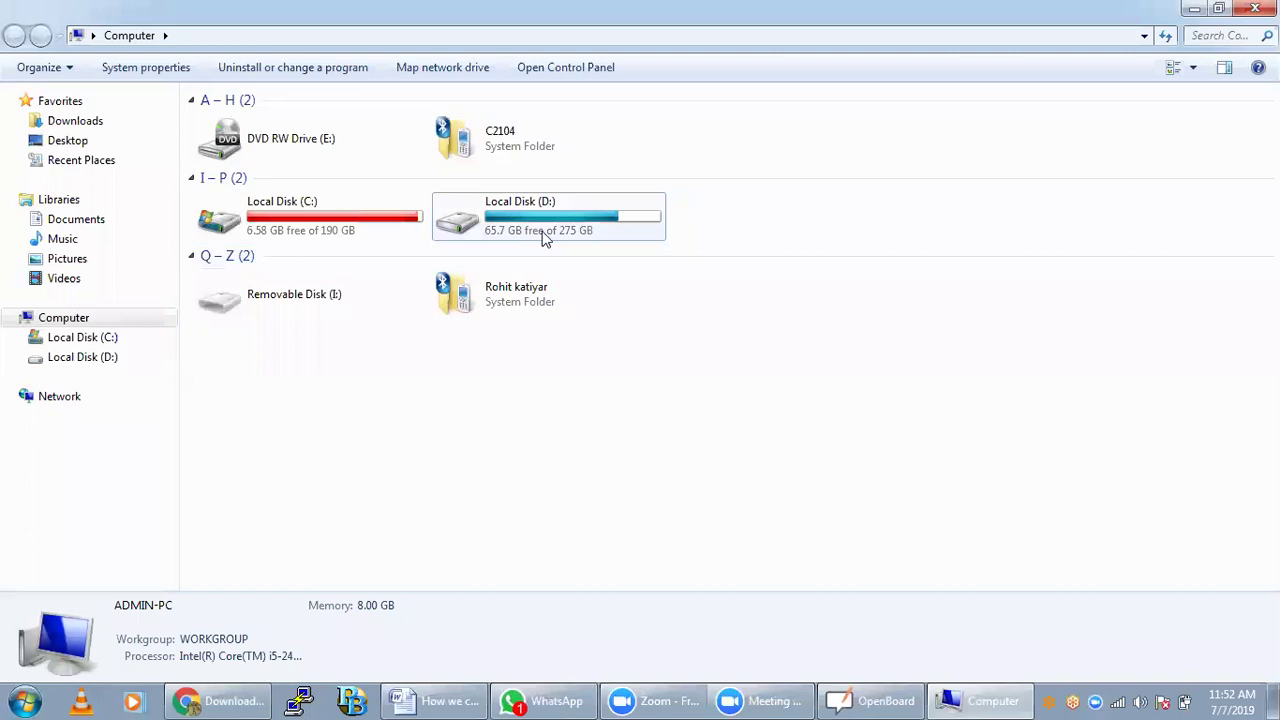
pyautogui.doubleClick(543, 235)
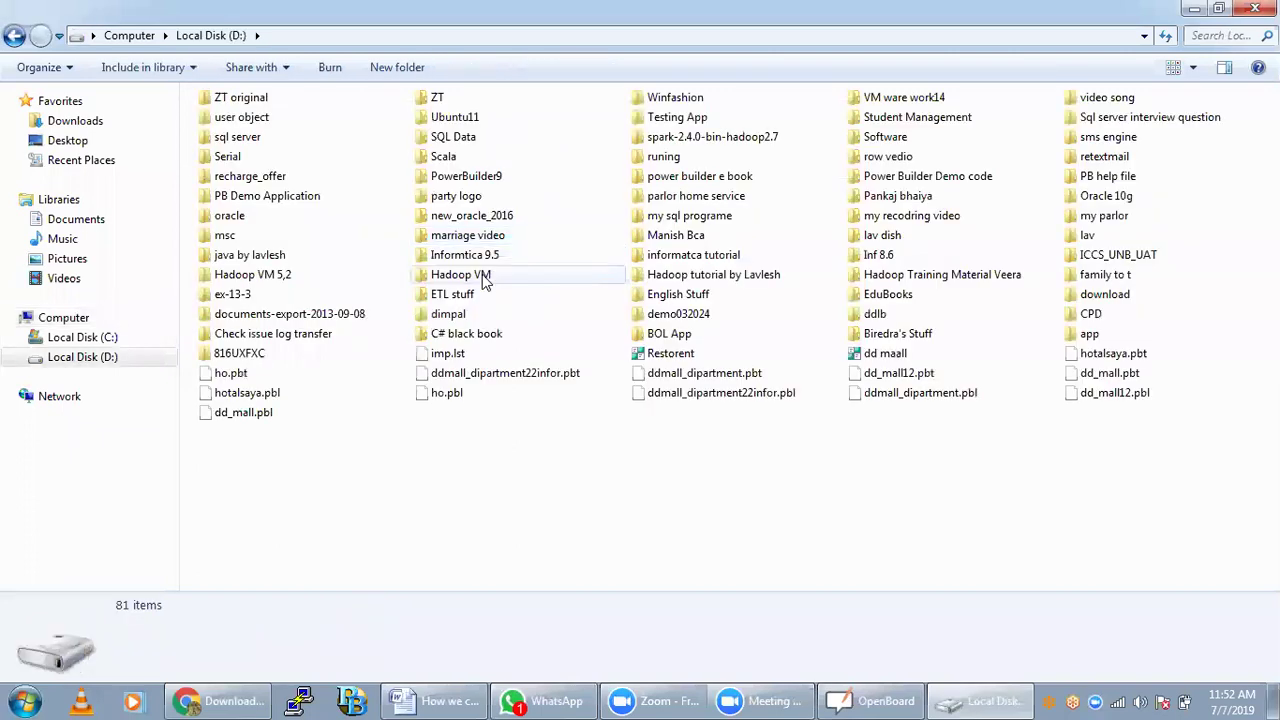
pyautogui.moveTo(484, 280)
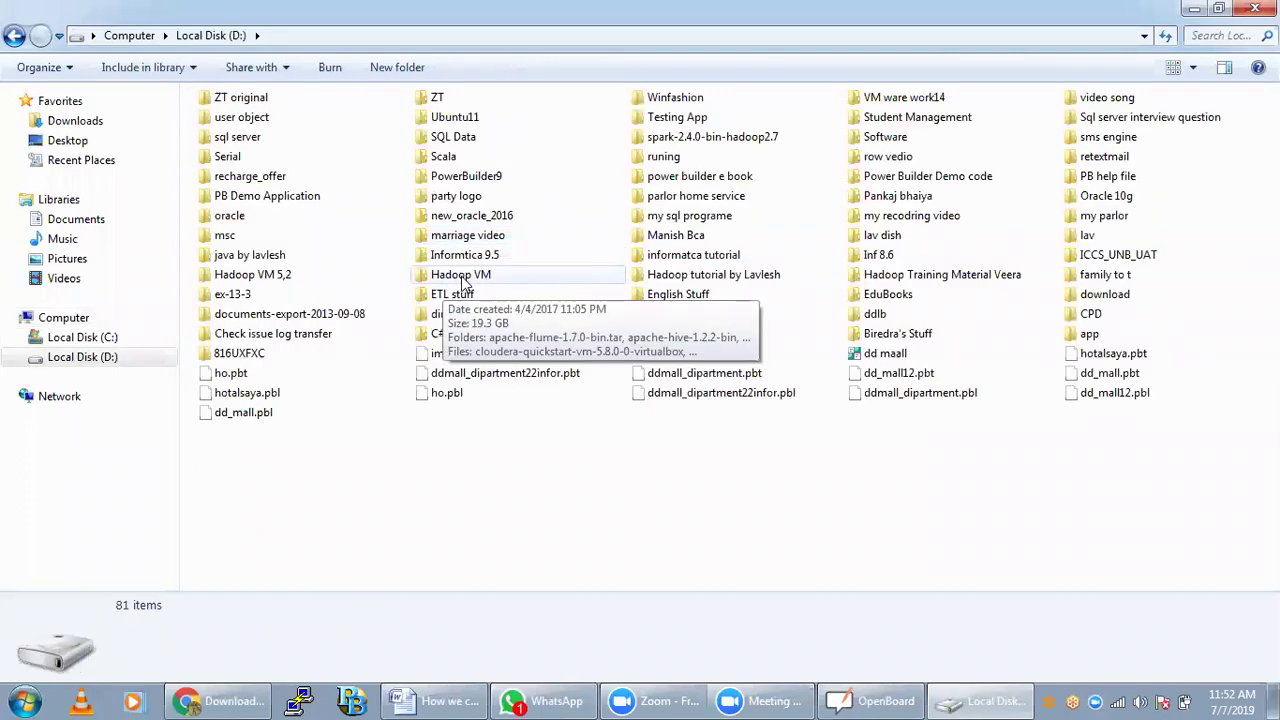
pyautogui.doubleClick(463, 278)
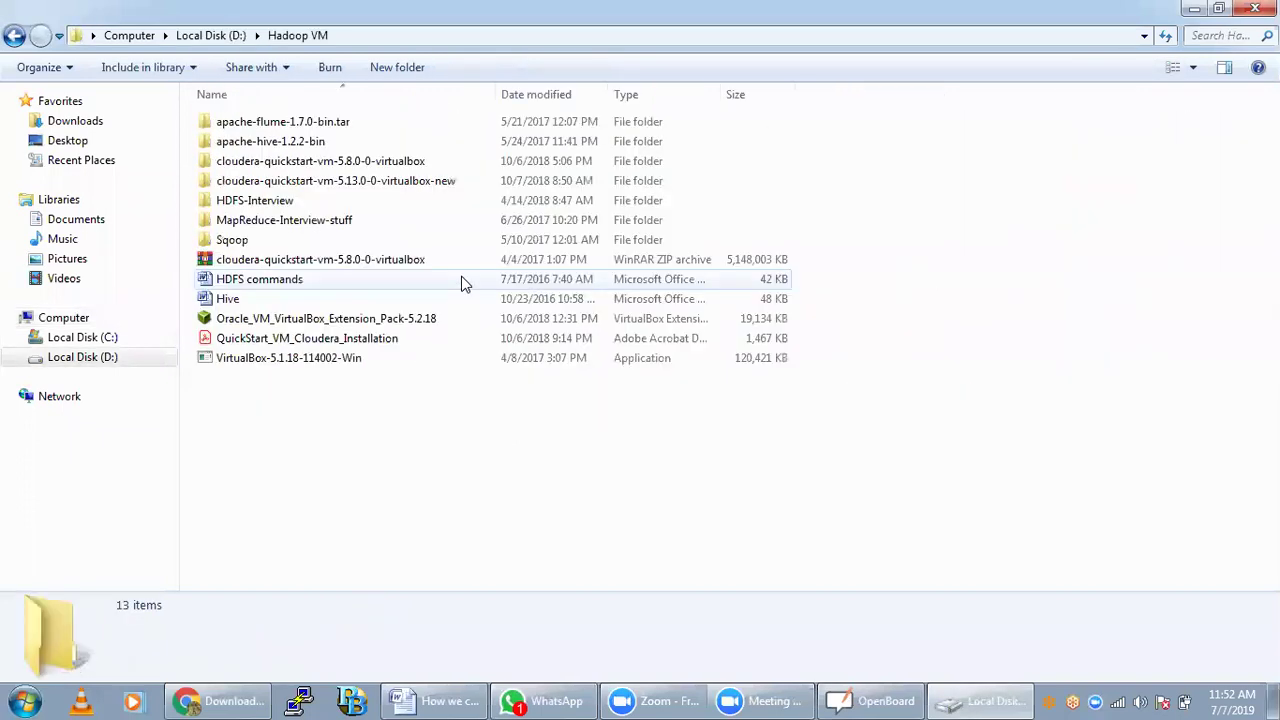
pyautogui.doubleClick(422, 181)
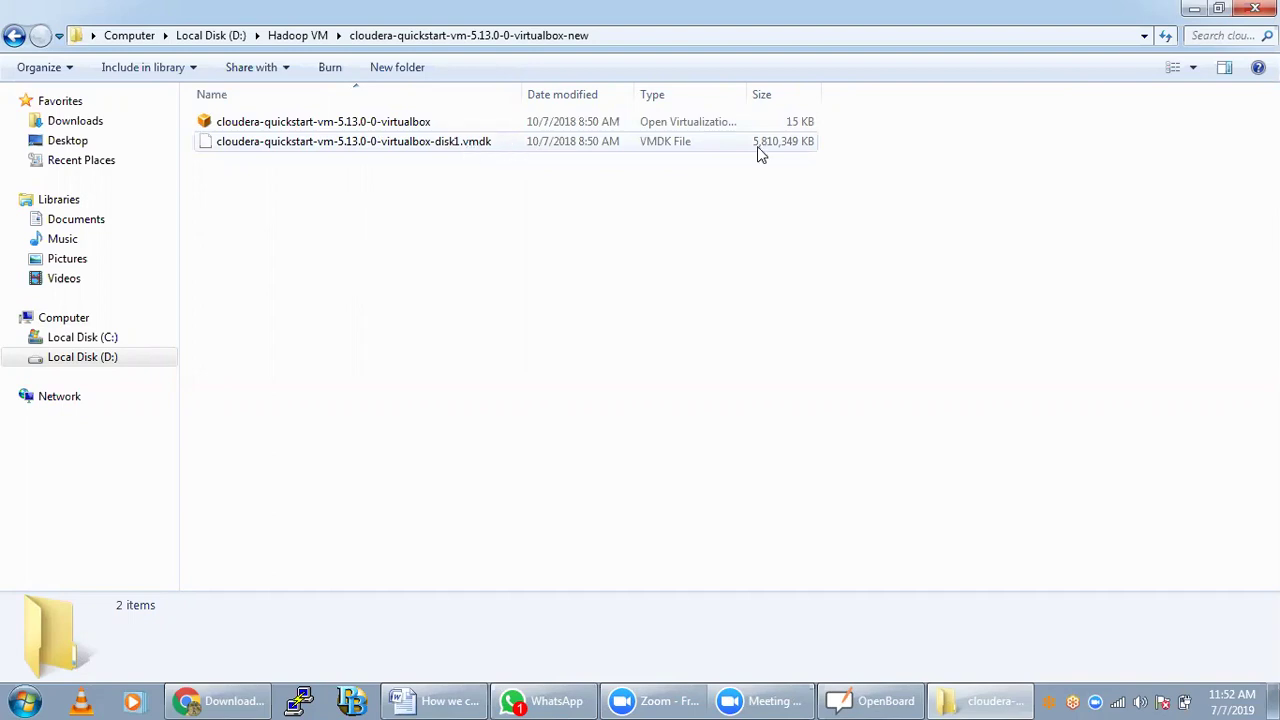
# Check the type and size of the Open Virtualization Format file and the VMDK disk file in the extracted QuickStart folder.
pyautogui.click(733, 126)
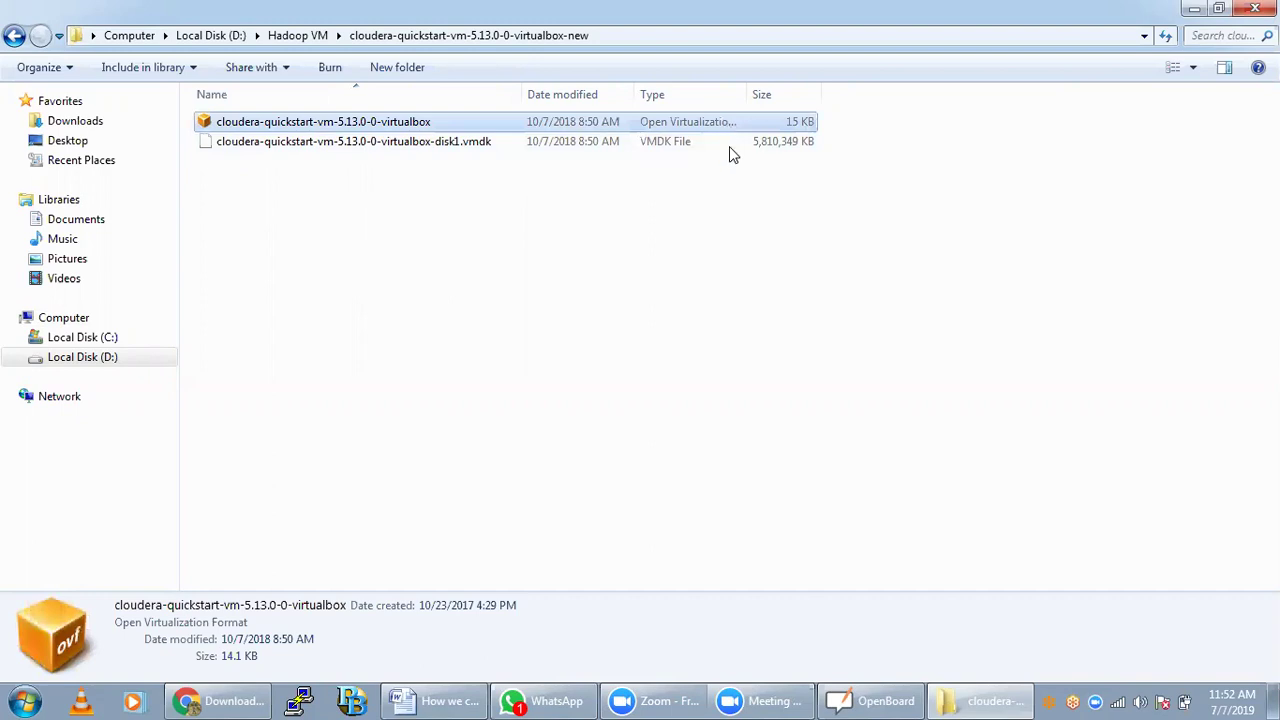
pyautogui.click(779, 148)
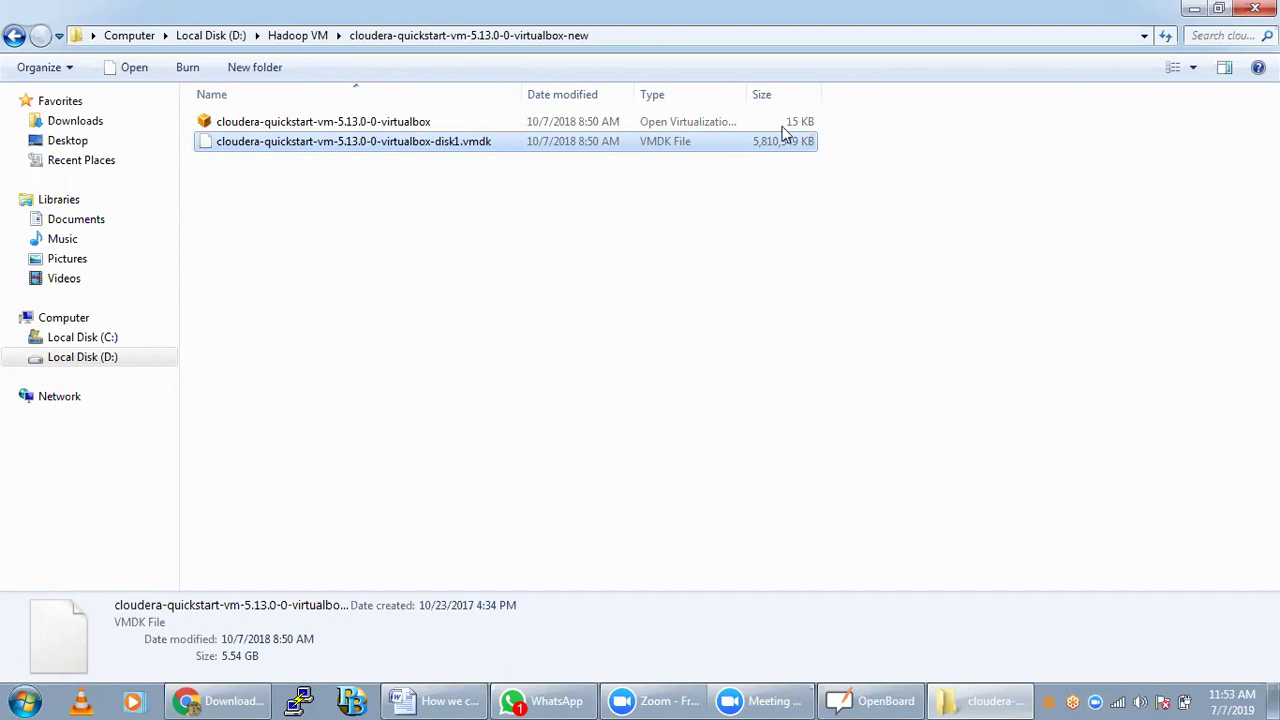
pyautogui.press('Up')
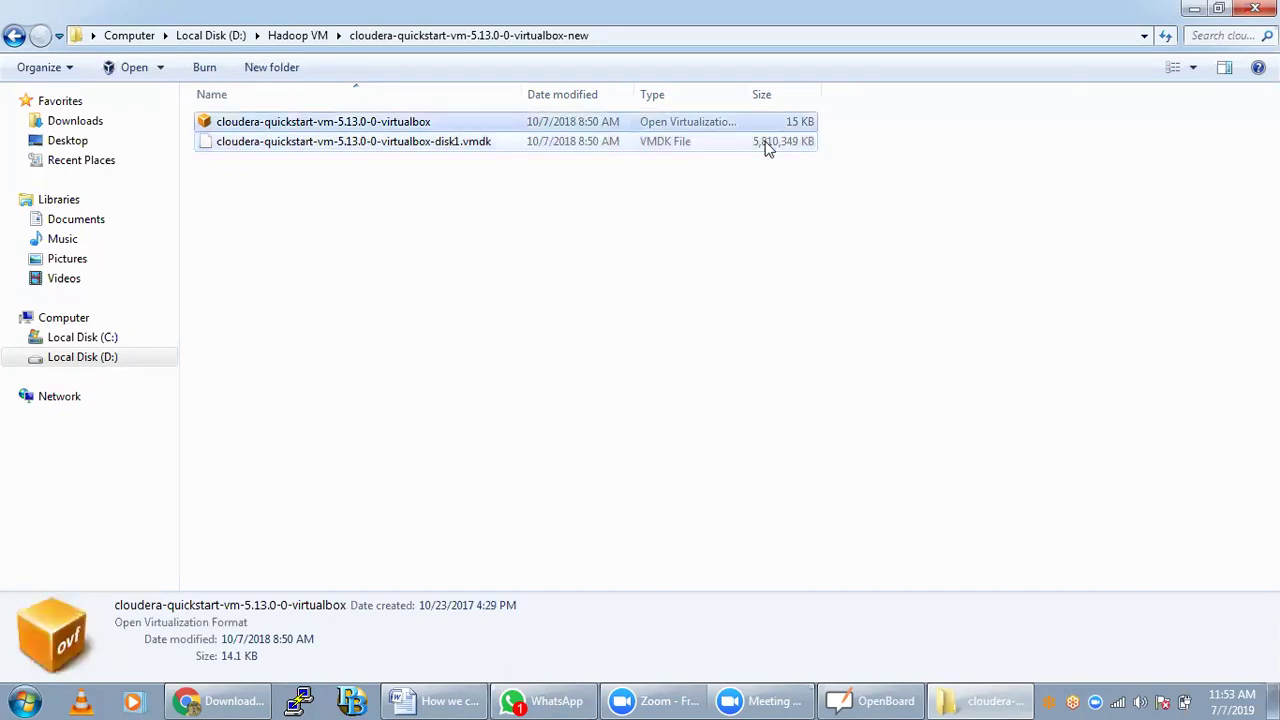
pyautogui.click(765, 146)
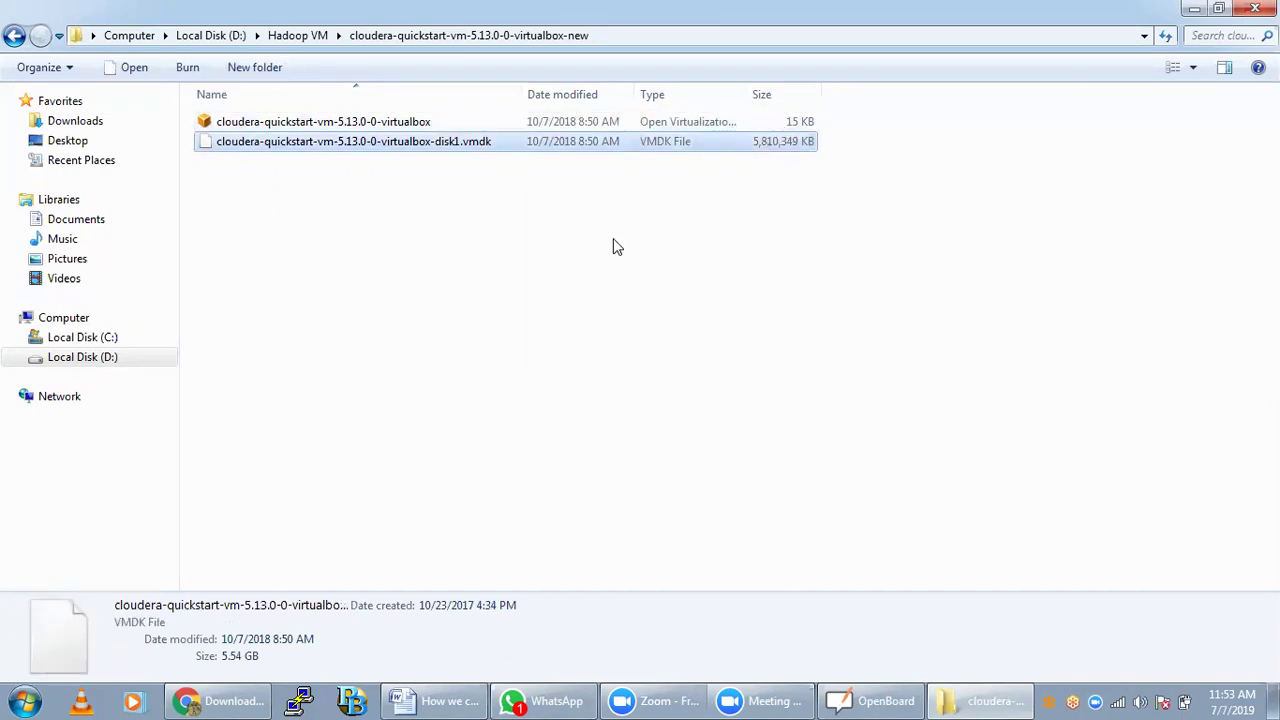
# Launch Oracle VM VirtualBox from the desktop and open the Import Virtual Appliance wizard.
pyautogui.press('super+d')
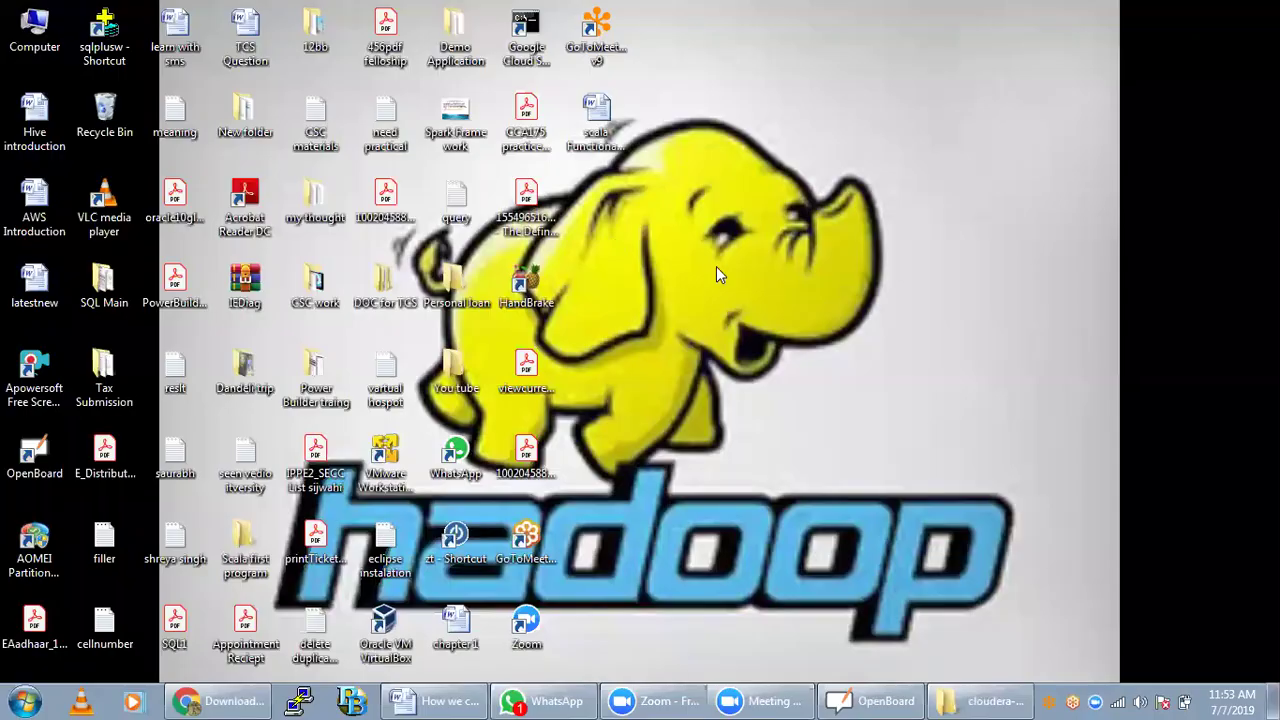
pyautogui.click(388, 640)
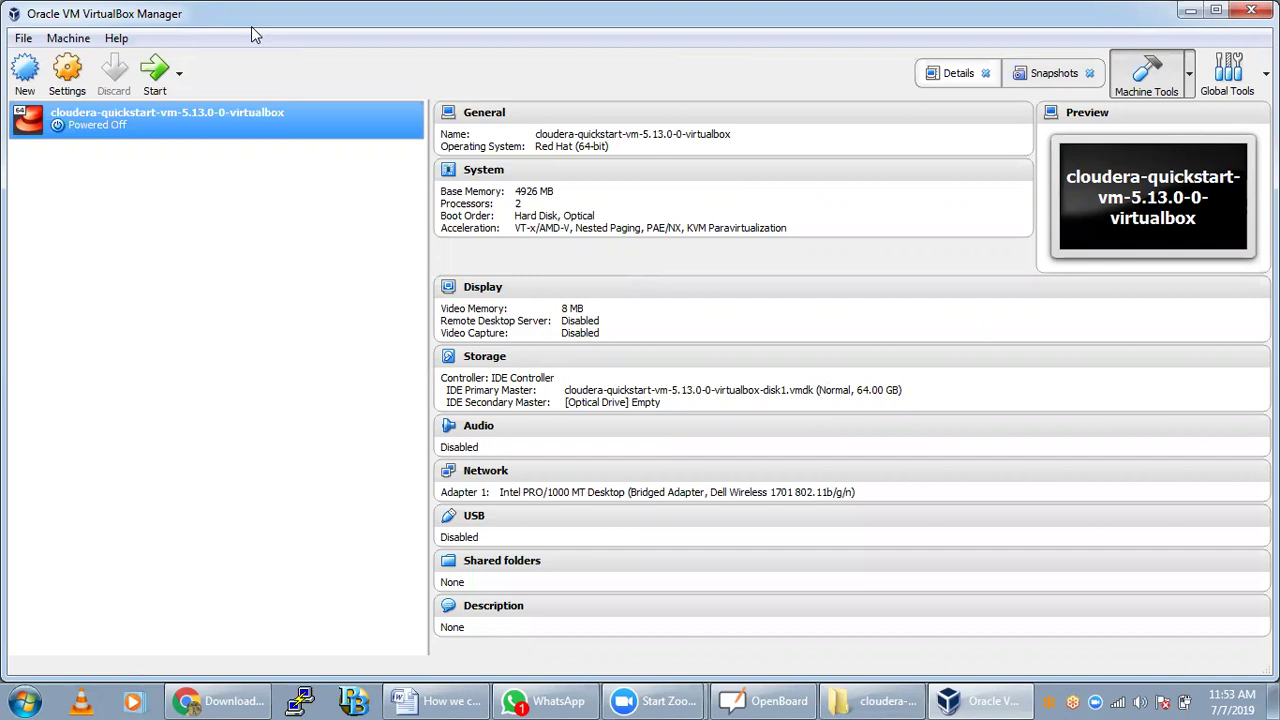
pyautogui.click(23, 40)
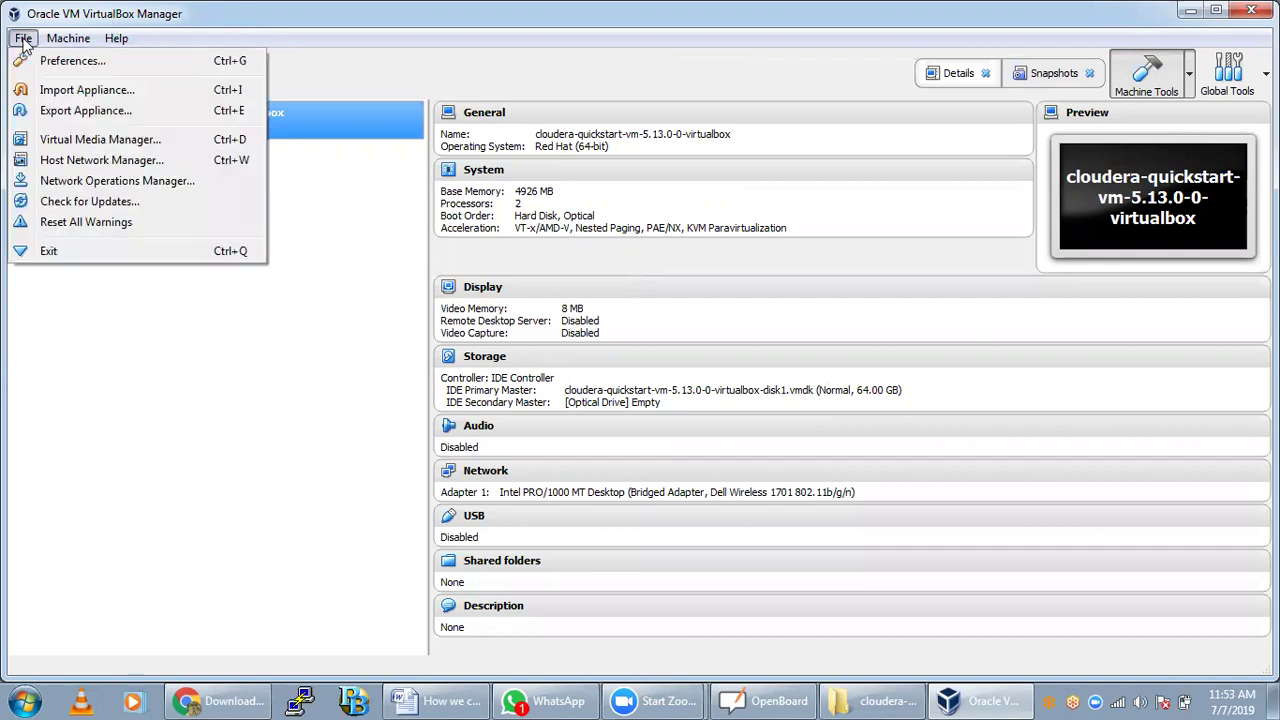
pyautogui.click(55, 92)
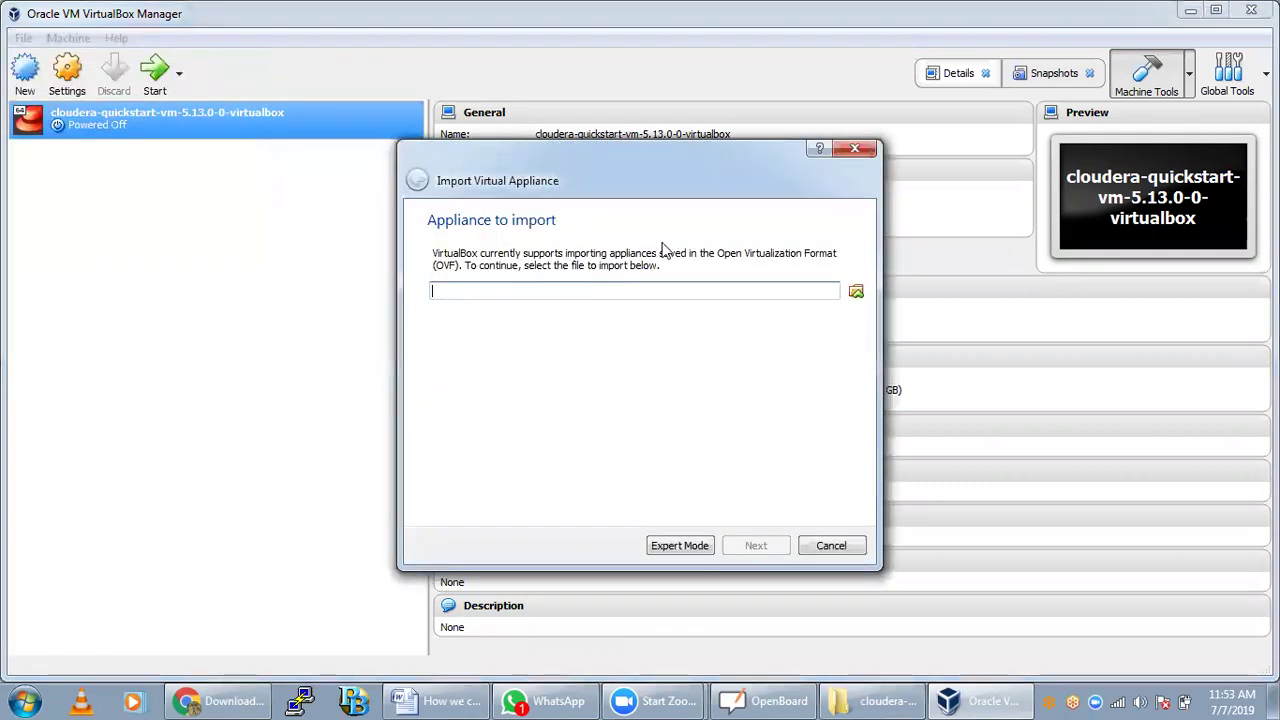
# Browse for an appliance file, examine the recently used Cloudera OVF paths, and cancel the import without choosing one.
pyautogui.click(856, 293)
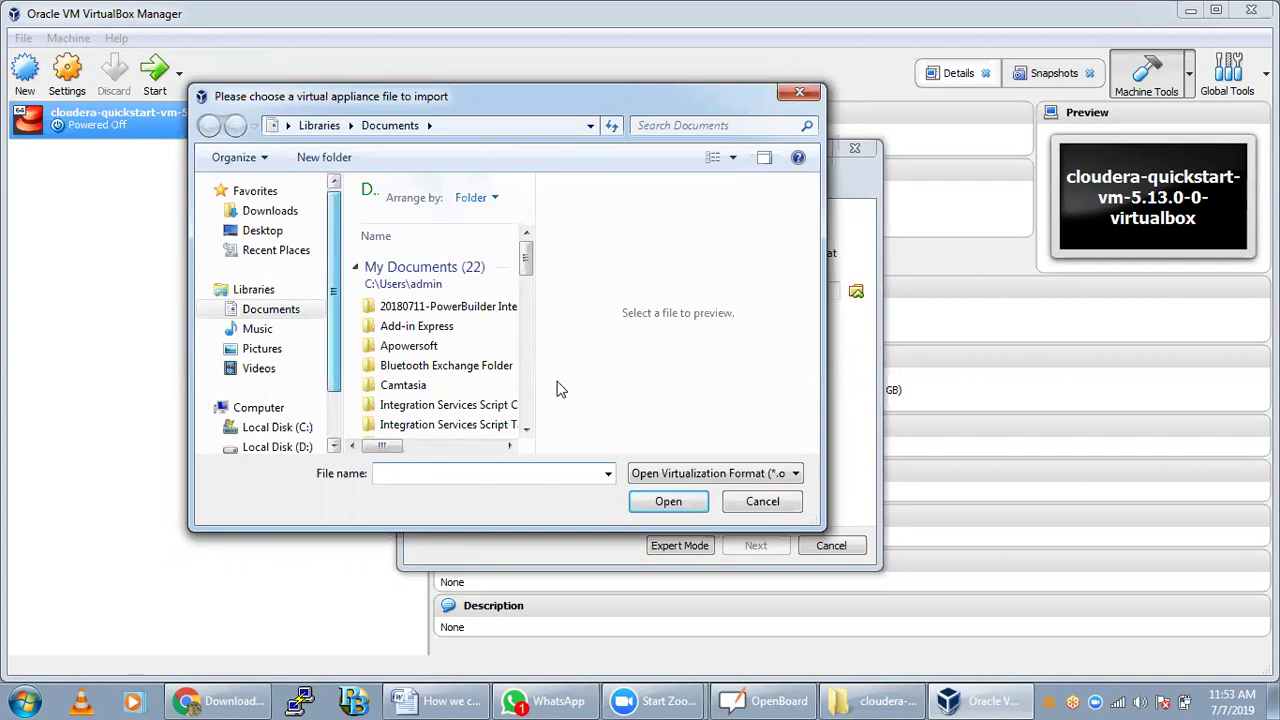
pyautogui.click(608, 473)
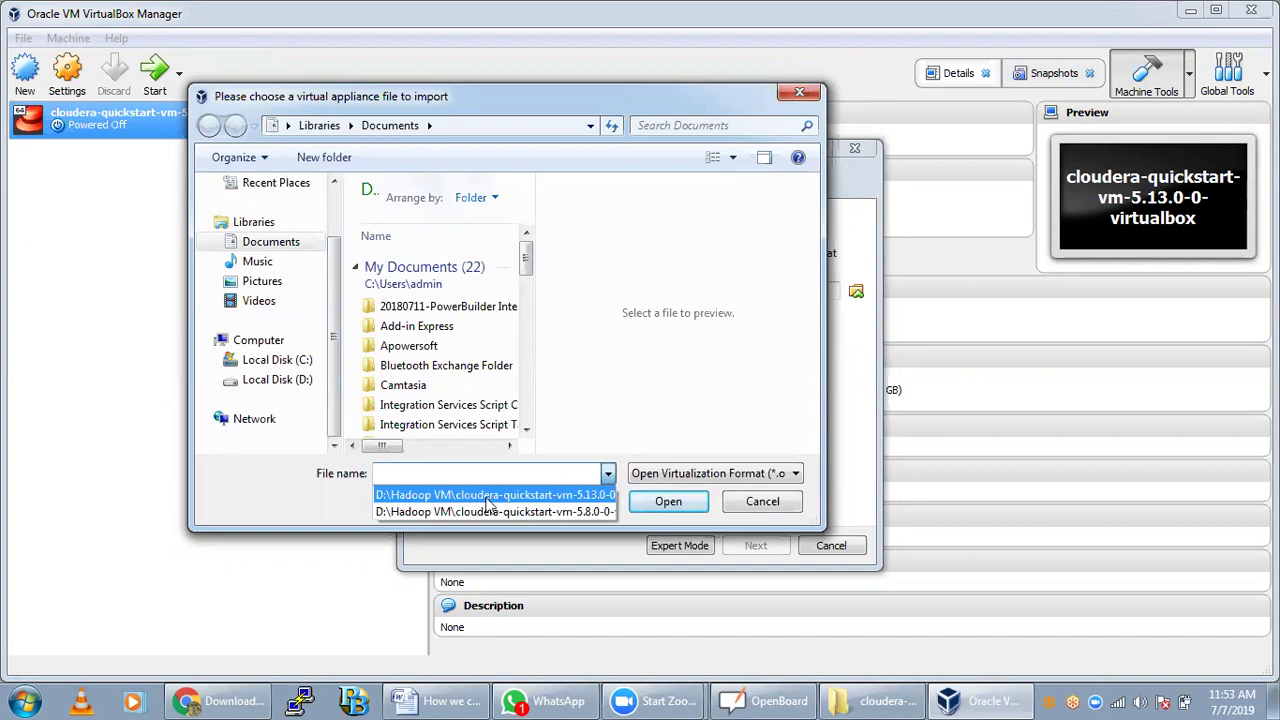
pyautogui.click(795, 476)
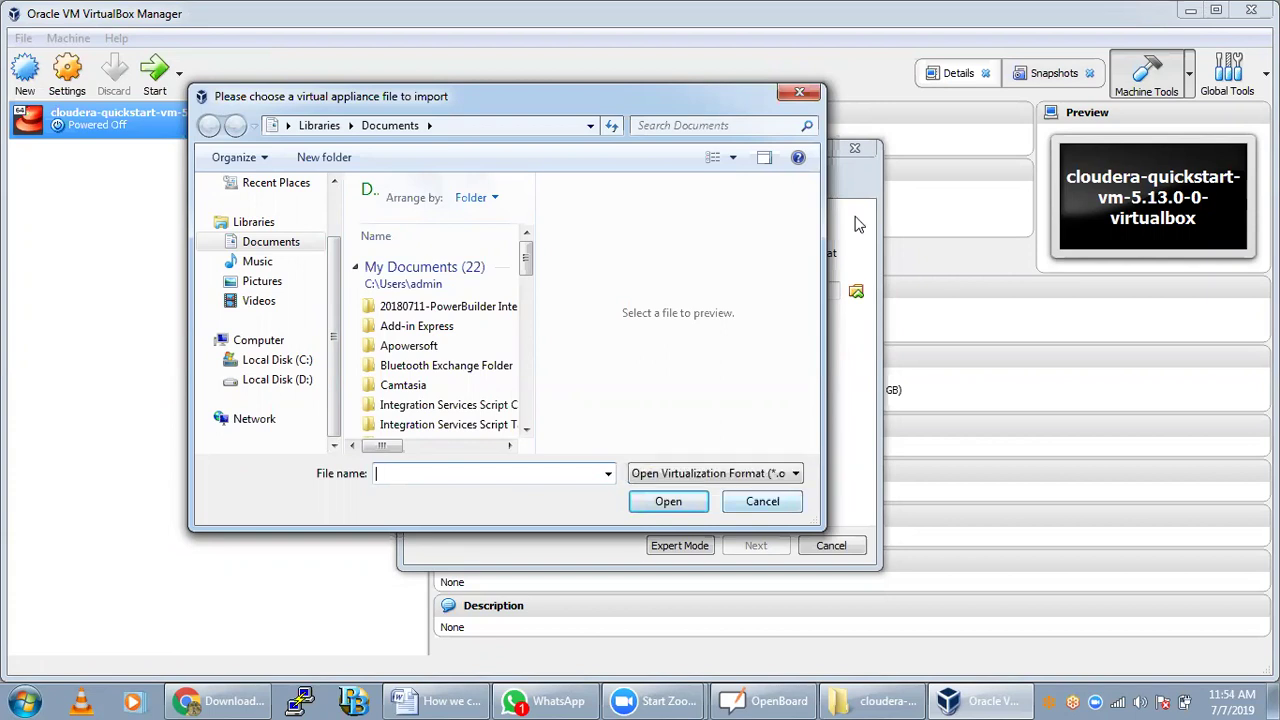
pyautogui.click(768, 501)
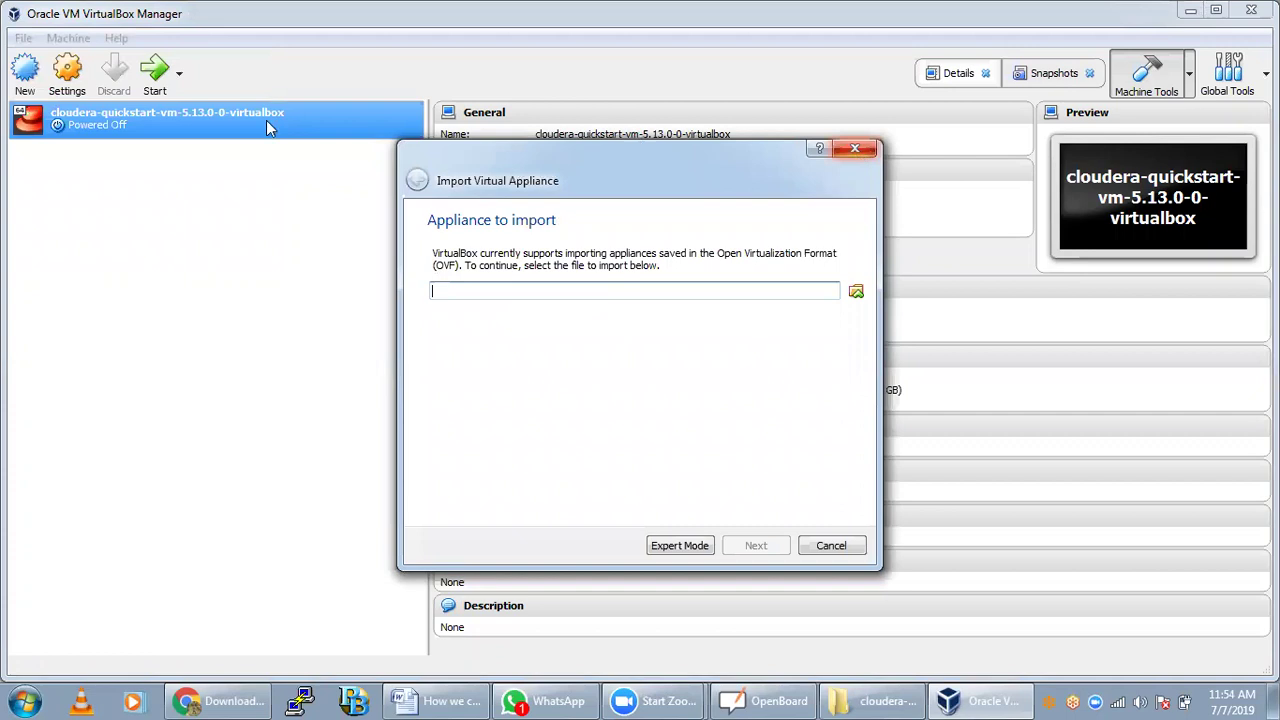
pyautogui.press('Escape')
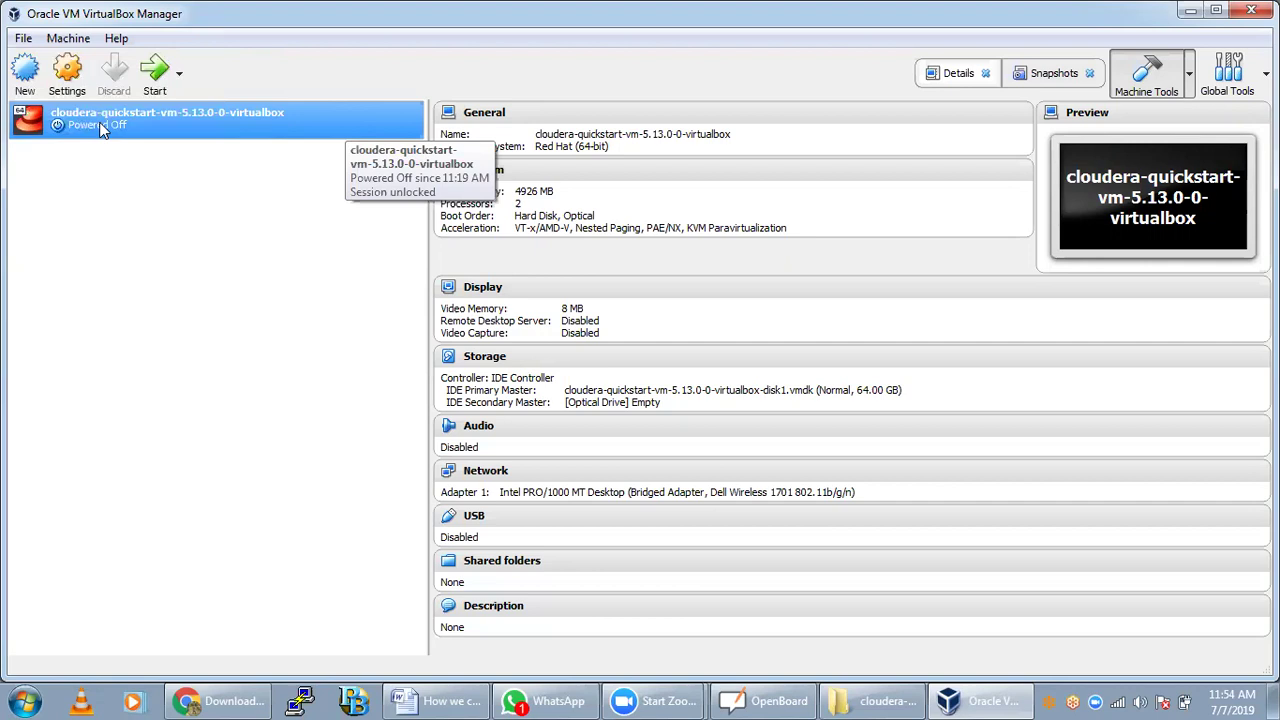
# Open the settings of the cloudera-quickstart-vm-5.13.0-0-virtualbox machine.
pyautogui.rightClick(203, 131)
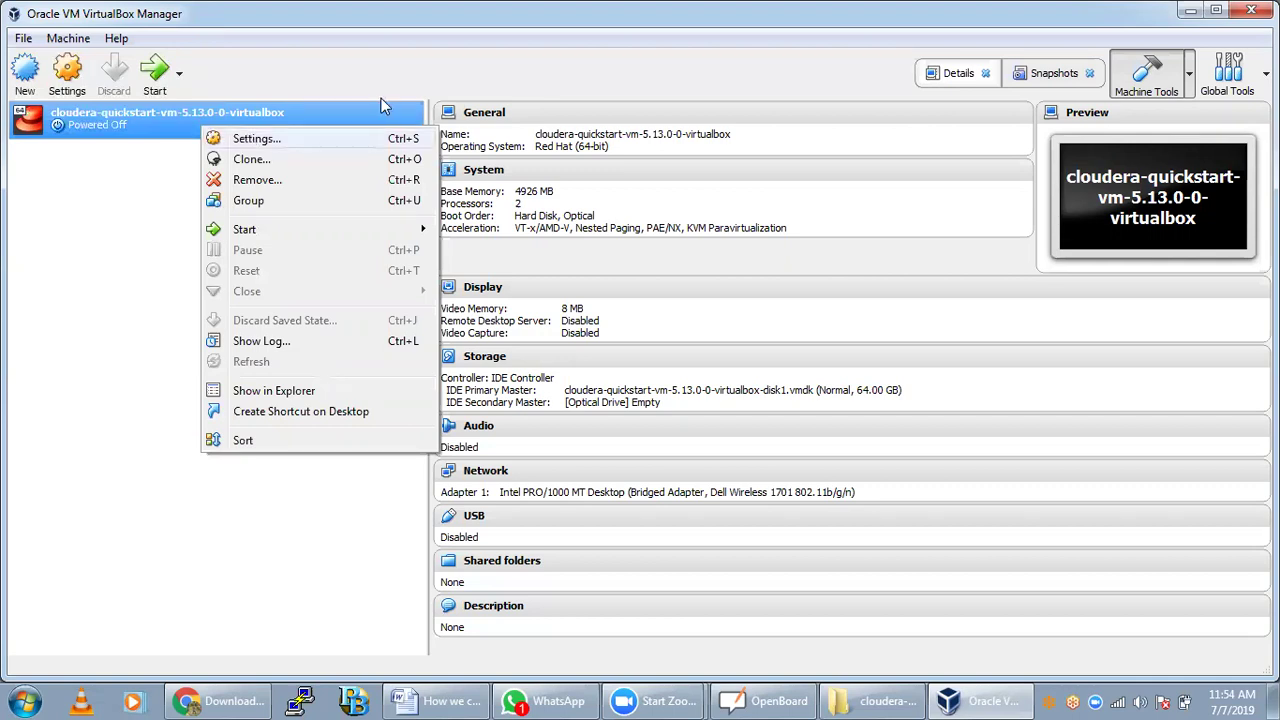
pyautogui.click(467, 75)
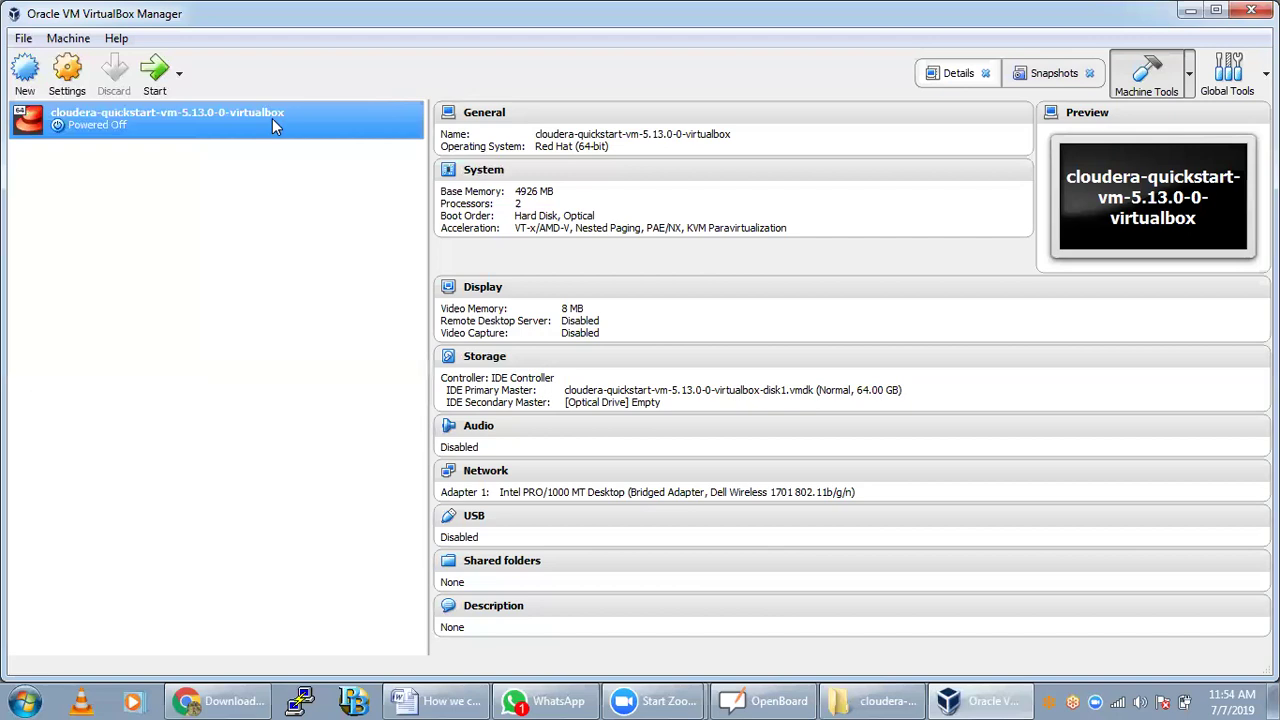
pyautogui.rightClick(272, 118)
pyautogui.rightClick(225, 111)
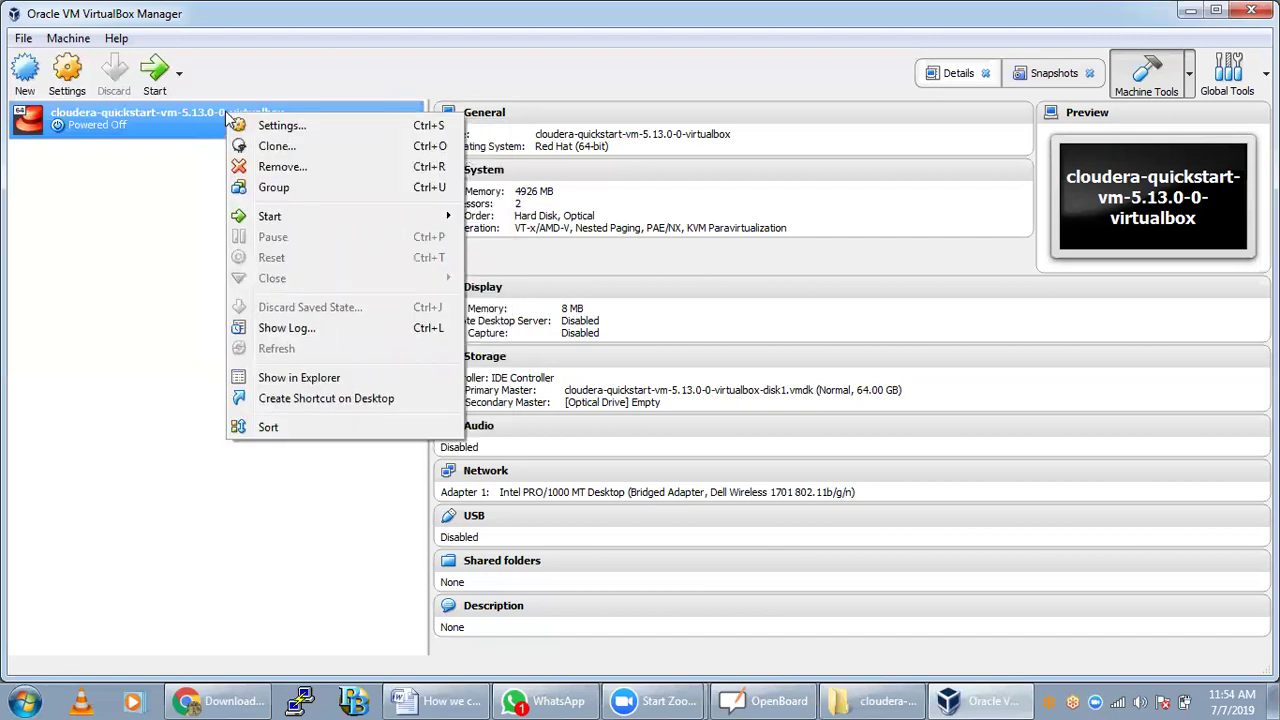
pyautogui.click(296, 124)
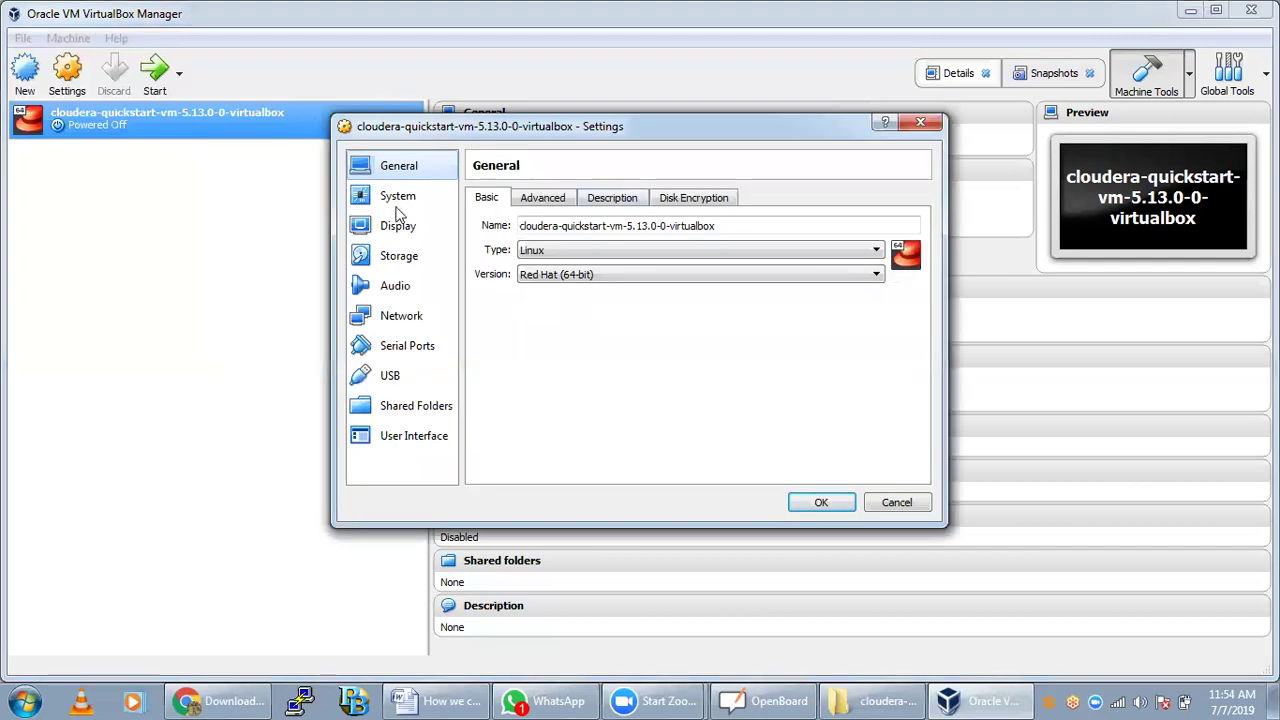
# Examine the virtual machine's System, Display and Storage settings, including the remote display options.
pyautogui.click(399, 205)
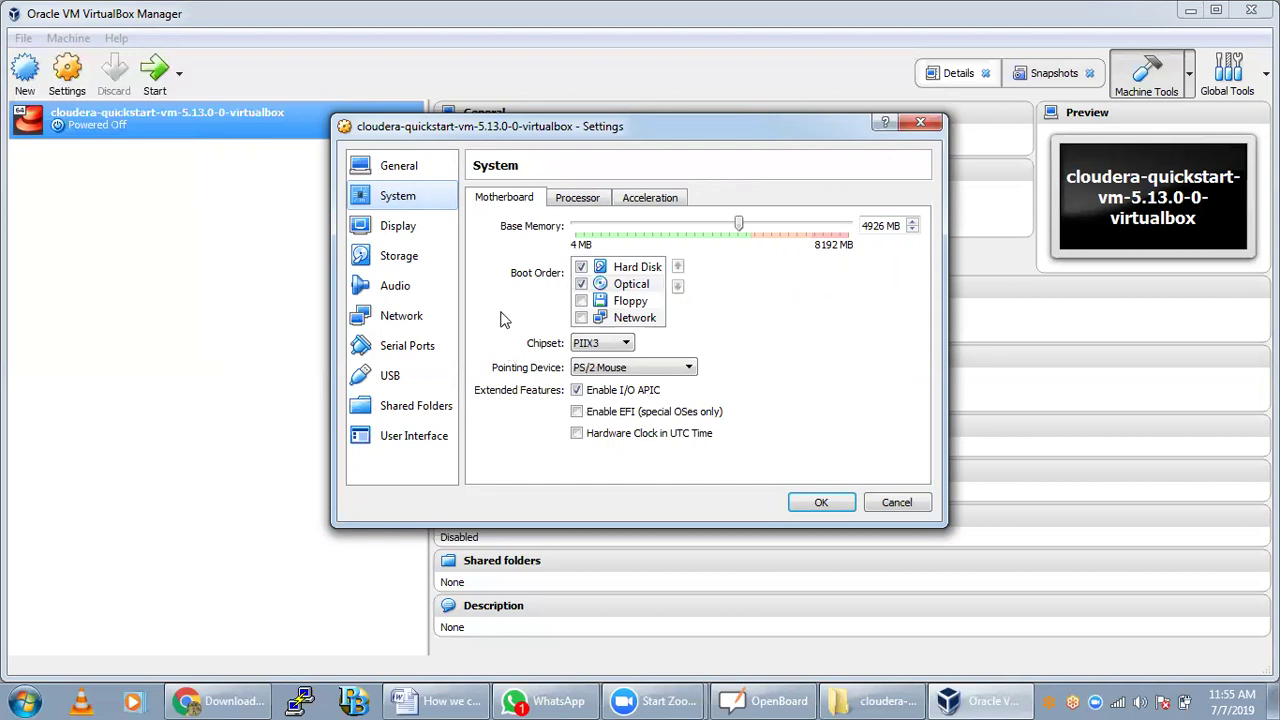
pyautogui.click(409, 236)
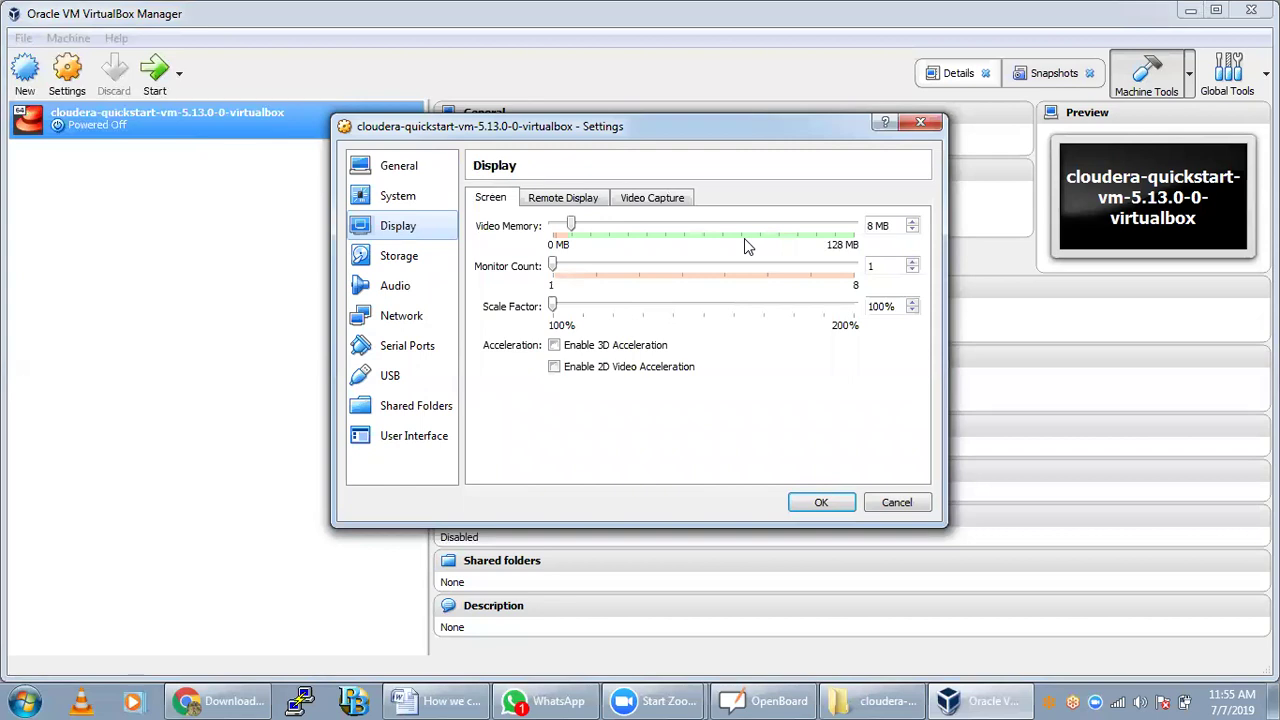
pyautogui.click(538, 198)
pyautogui.click(489, 199)
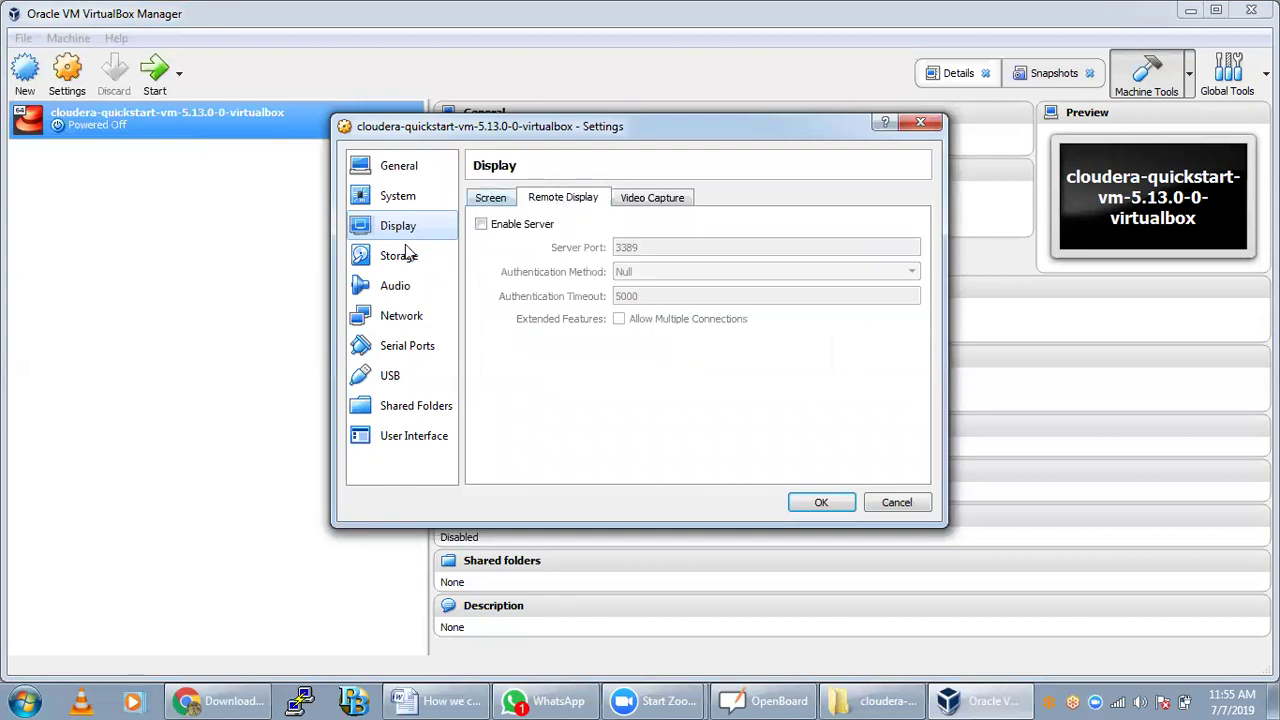
pyautogui.click(402, 254)
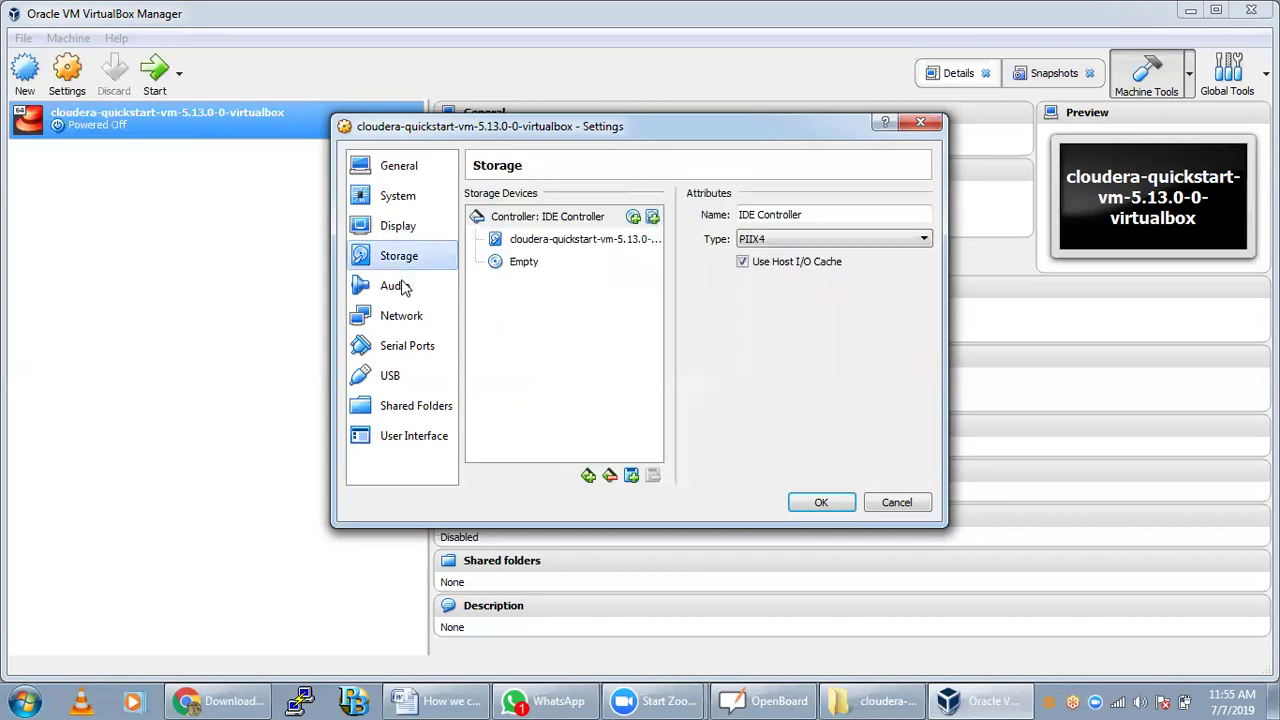
pyautogui.click(396, 230)
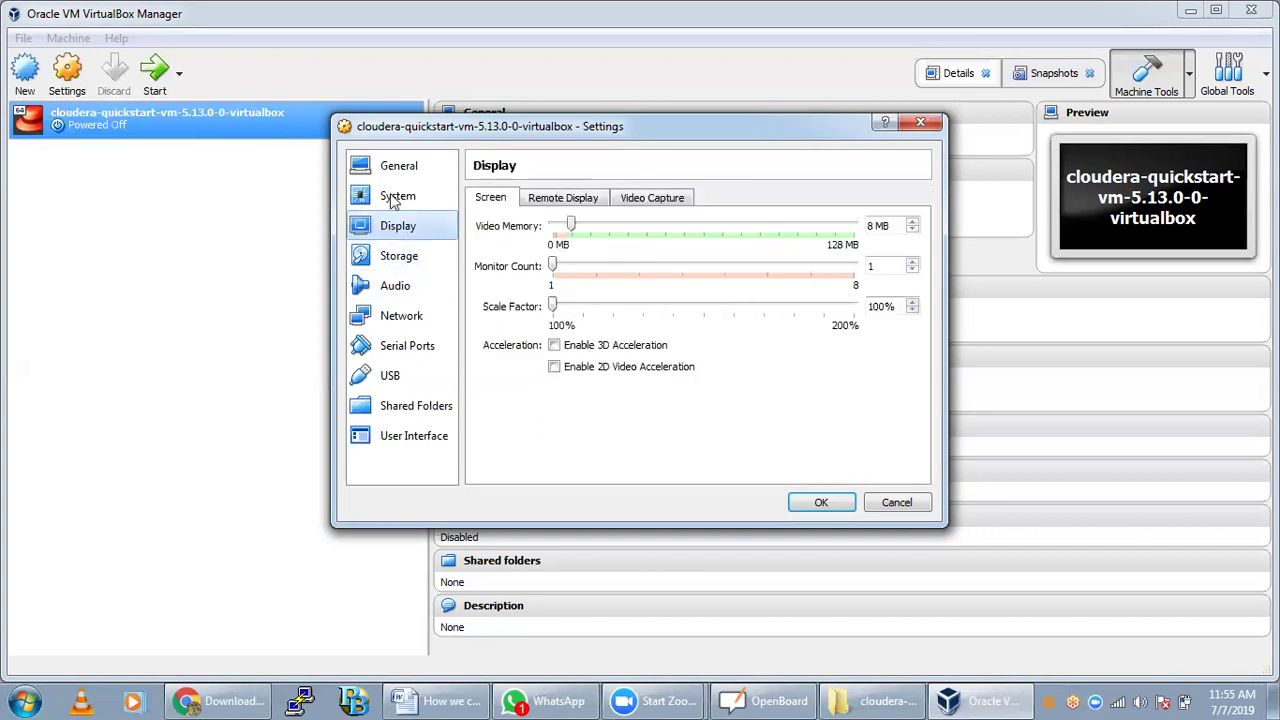
# Review the virtual machine's base memory and processor allocation in the System settings, and return to the Storage settings.
pyautogui.click(393, 202)
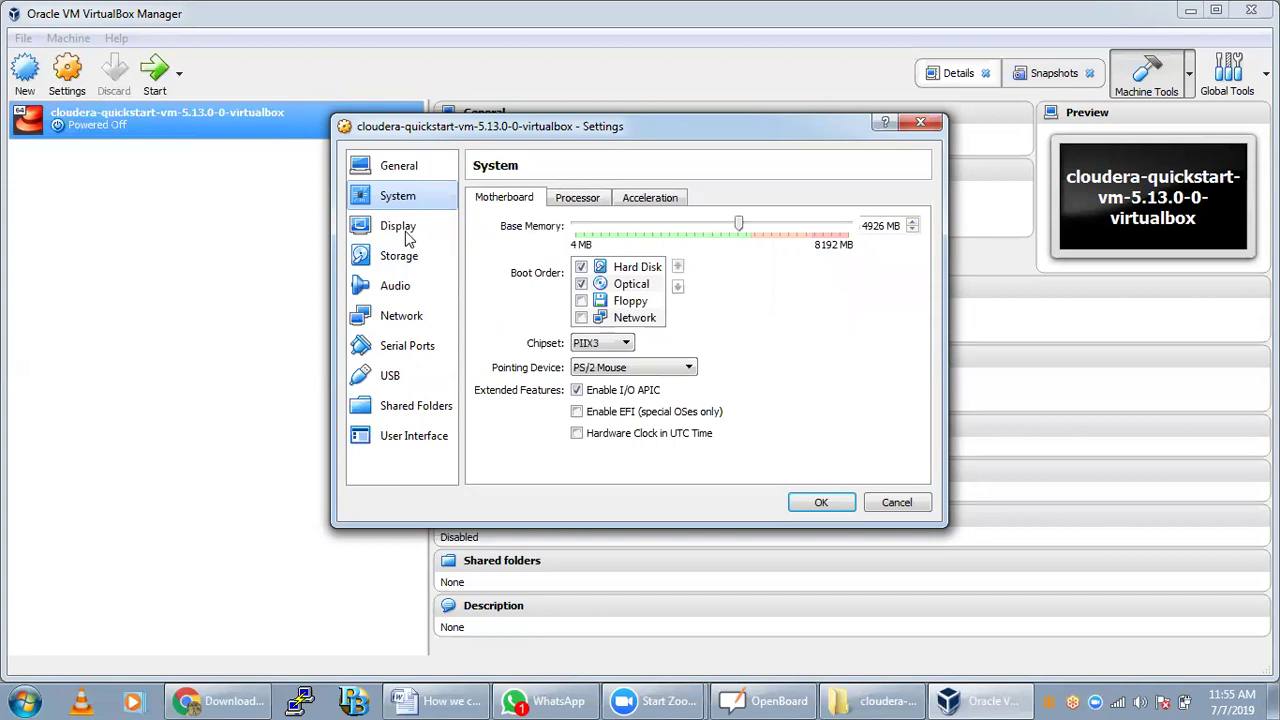
pyautogui.click(405, 231)
pyautogui.click(397, 200)
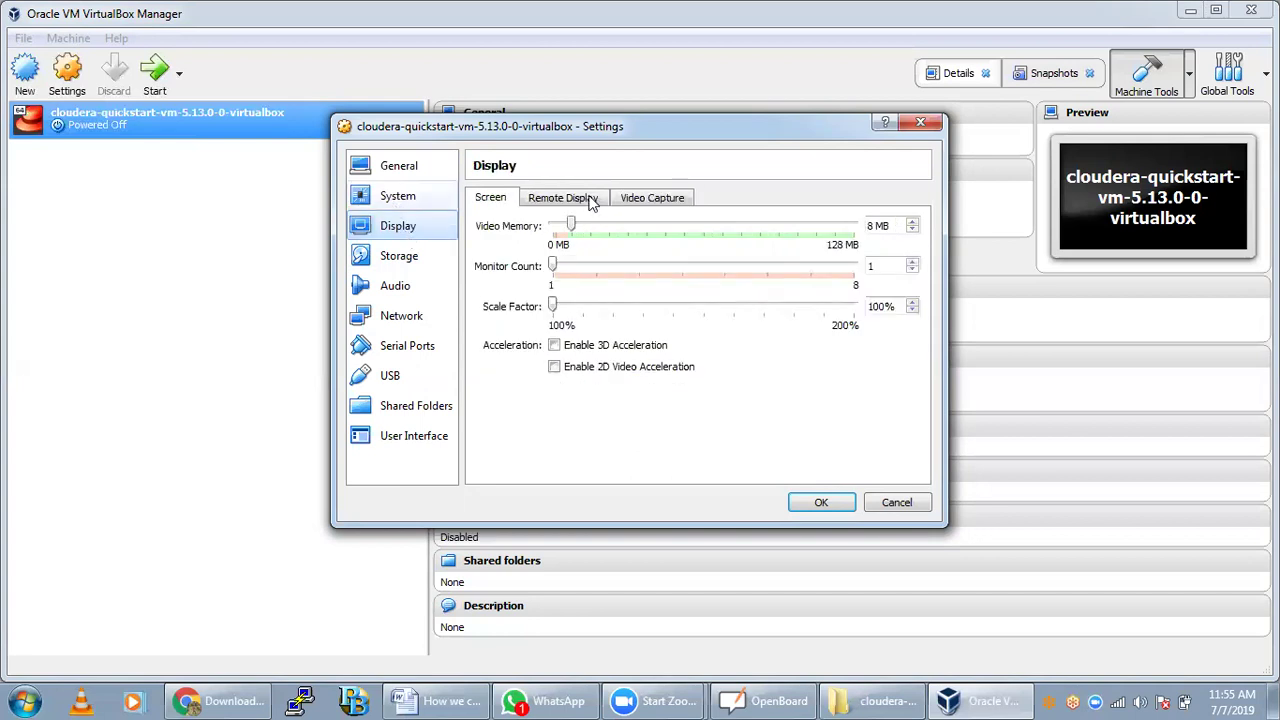
pyautogui.click(590, 200)
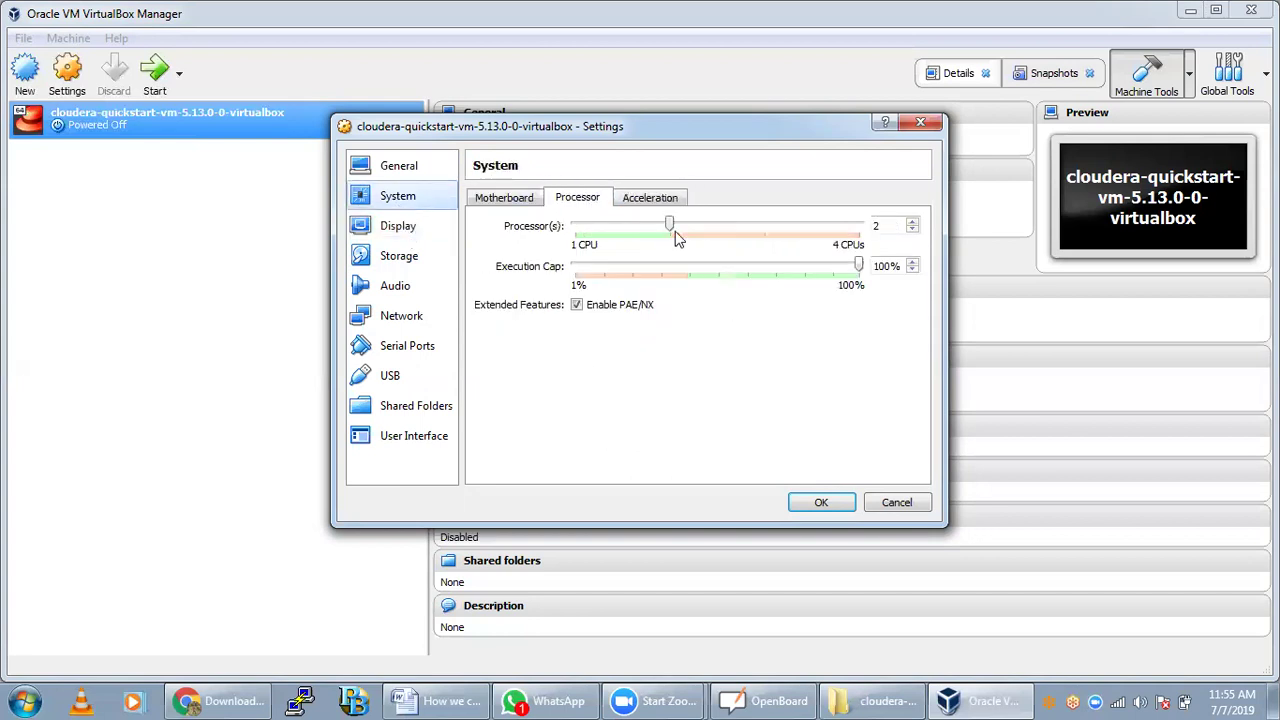
pyautogui.click(420, 198)
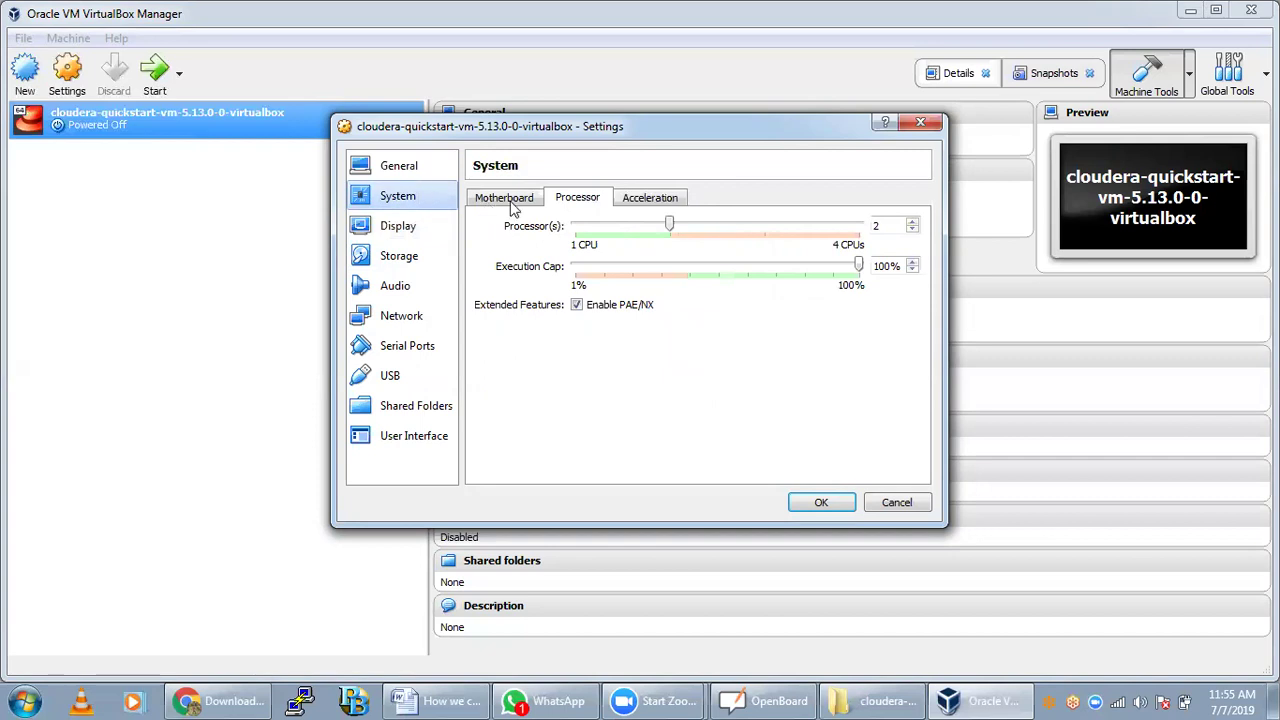
pyautogui.click(508, 200)
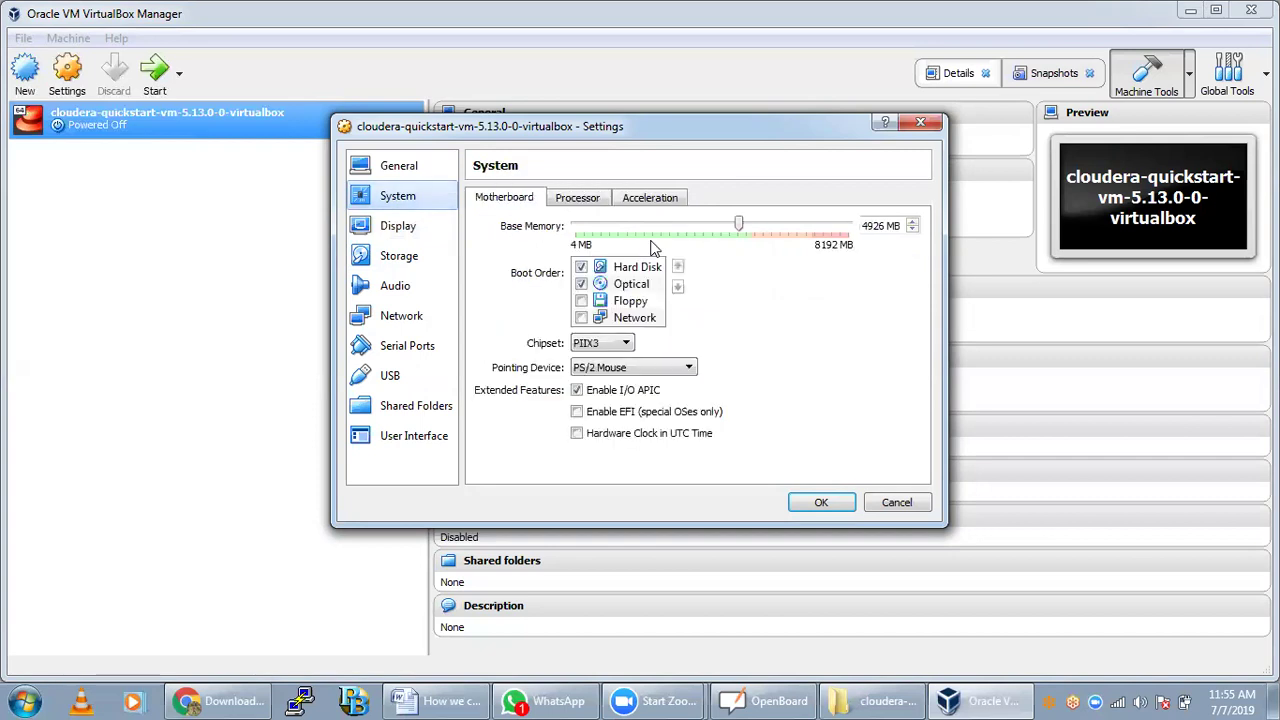
pyautogui.click(577, 198)
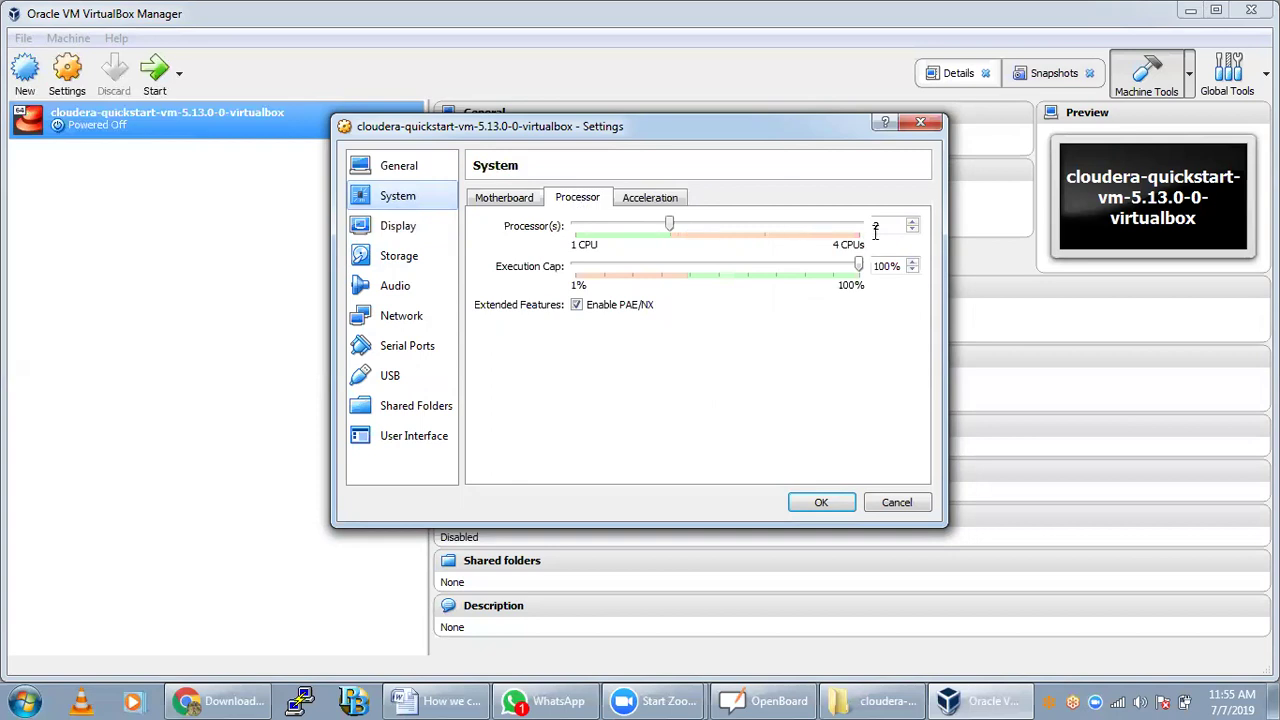
pyautogui.press('Down')
pyautogui.click(415, 257)
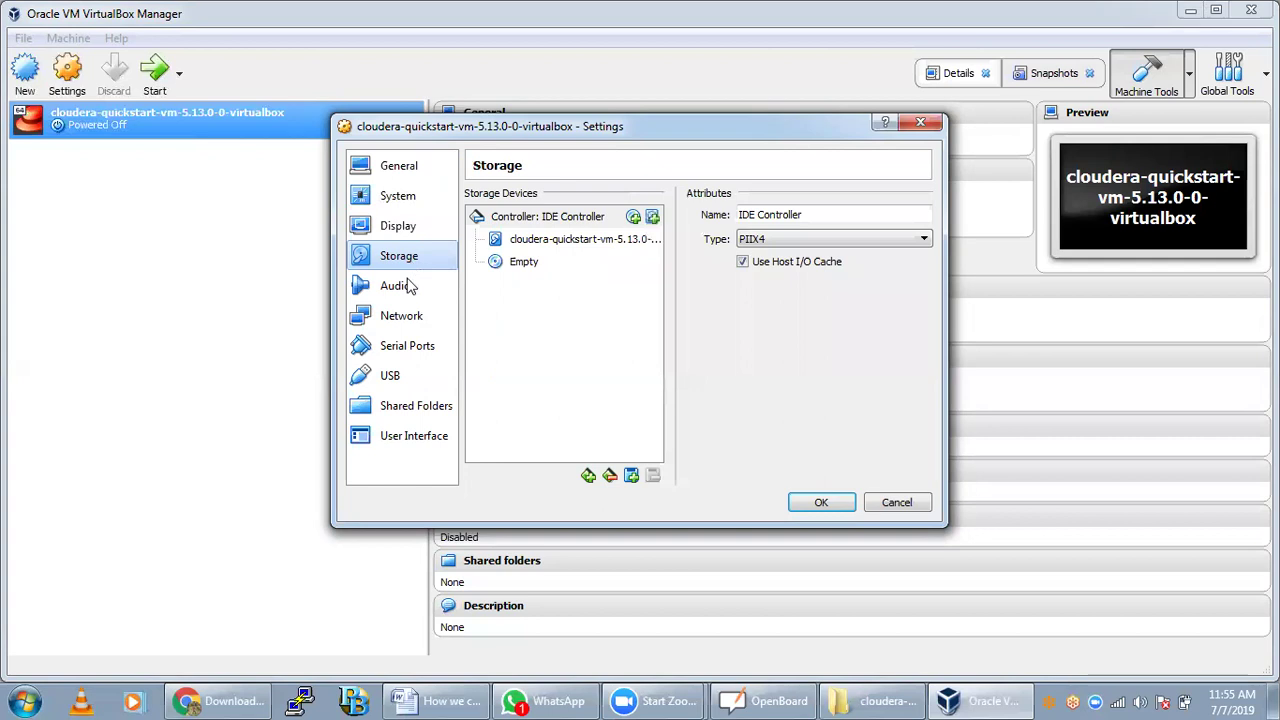
# Review the virtual machine's Audio settings and the Network settings of Adapters 1 and 2, and accept the settings.
pyautogui.click(412, 286)
pyautogui.click(408, 318)
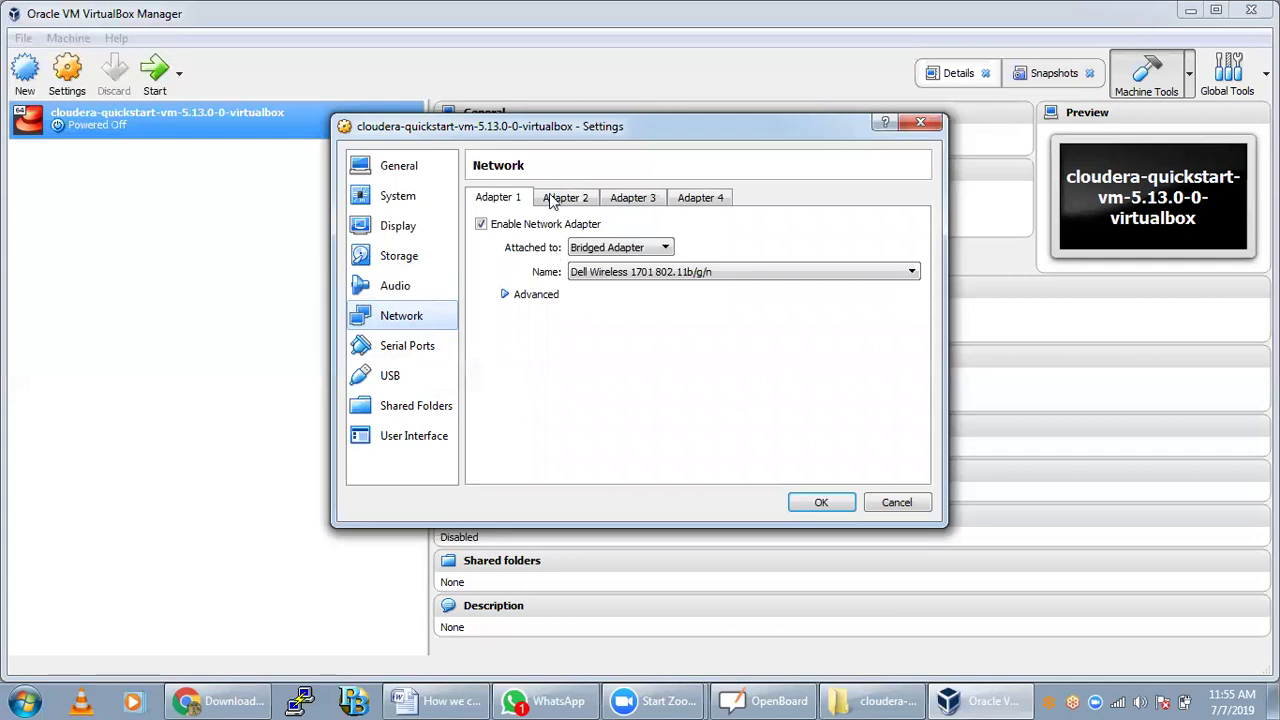
pyautogui.click(620, 199)
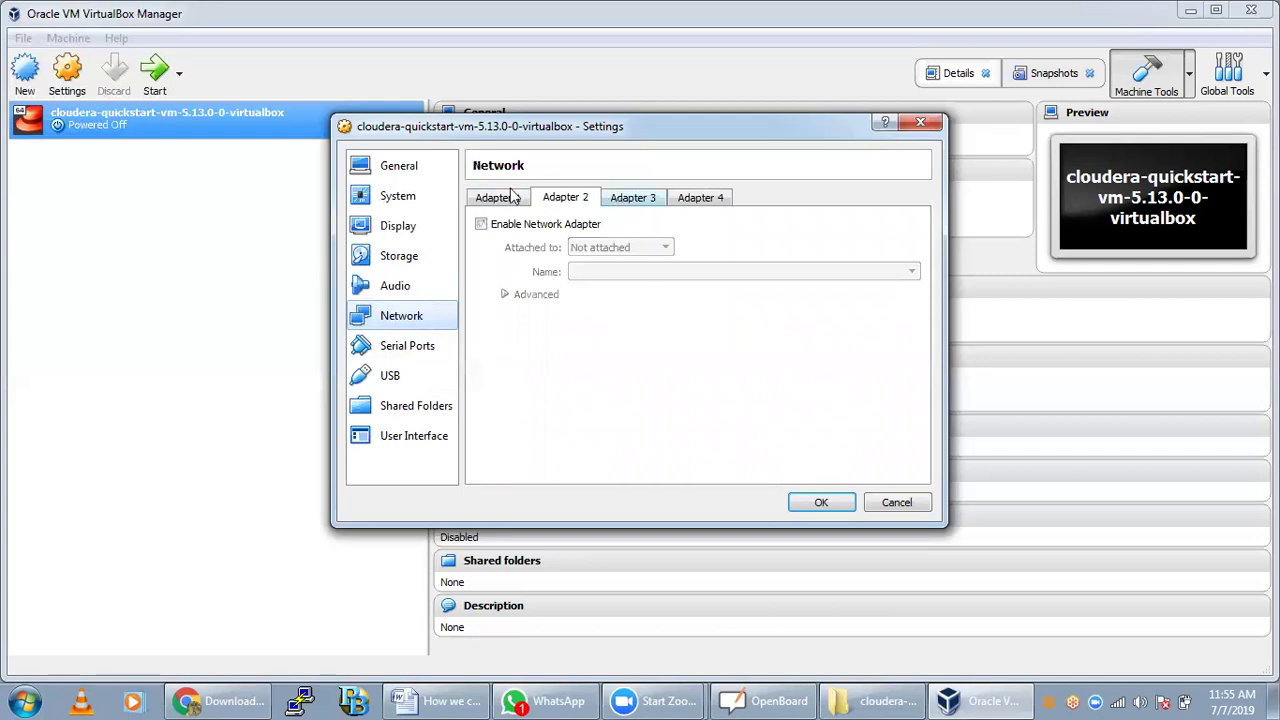
pyautogui.click(492, 199)
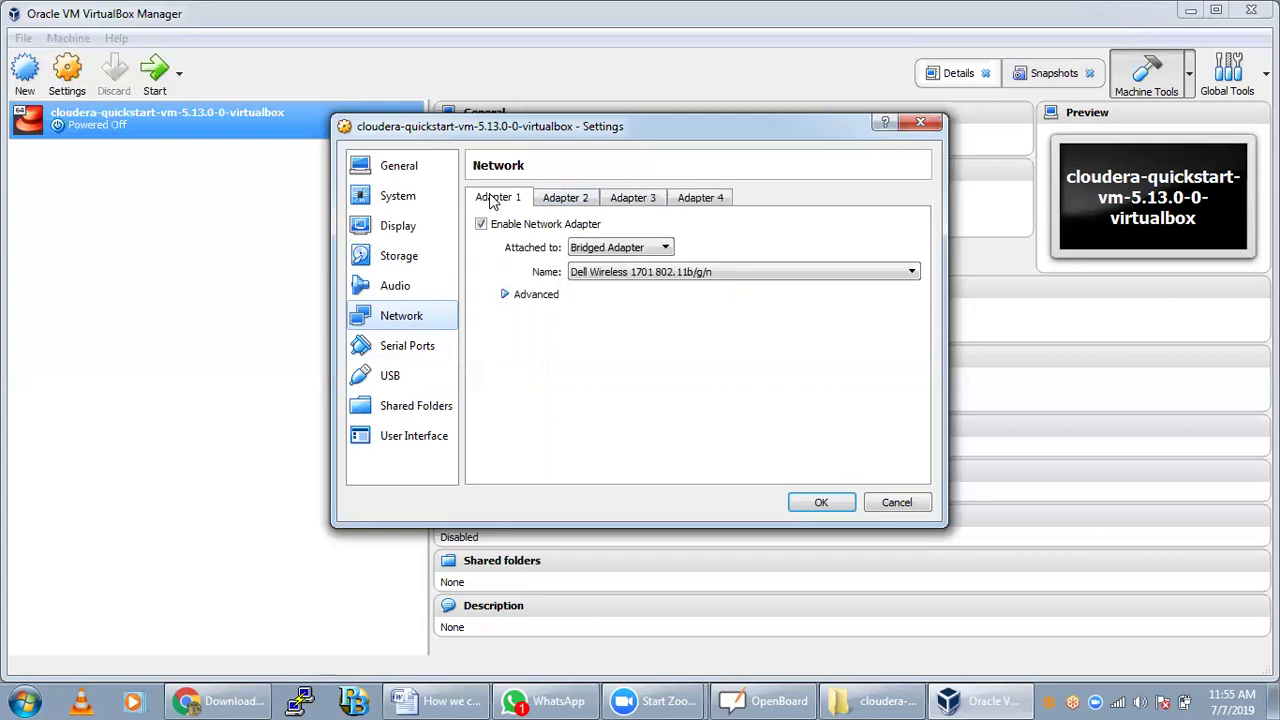
pyautogui.click(810, 503)
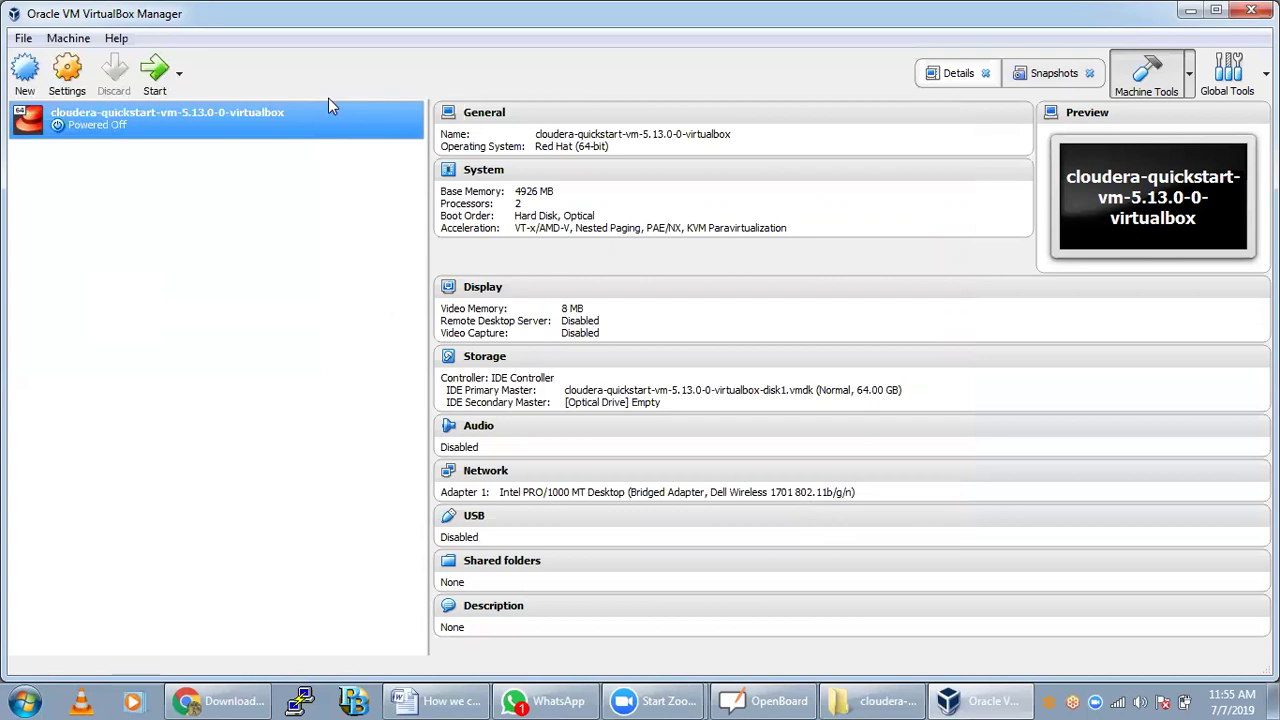
# Start the cloudera-quickstart-vm-5.13.0-0-virtualbox machine with Normal Start and minimize its window while it boots.
pyautogui.click(179, 77)
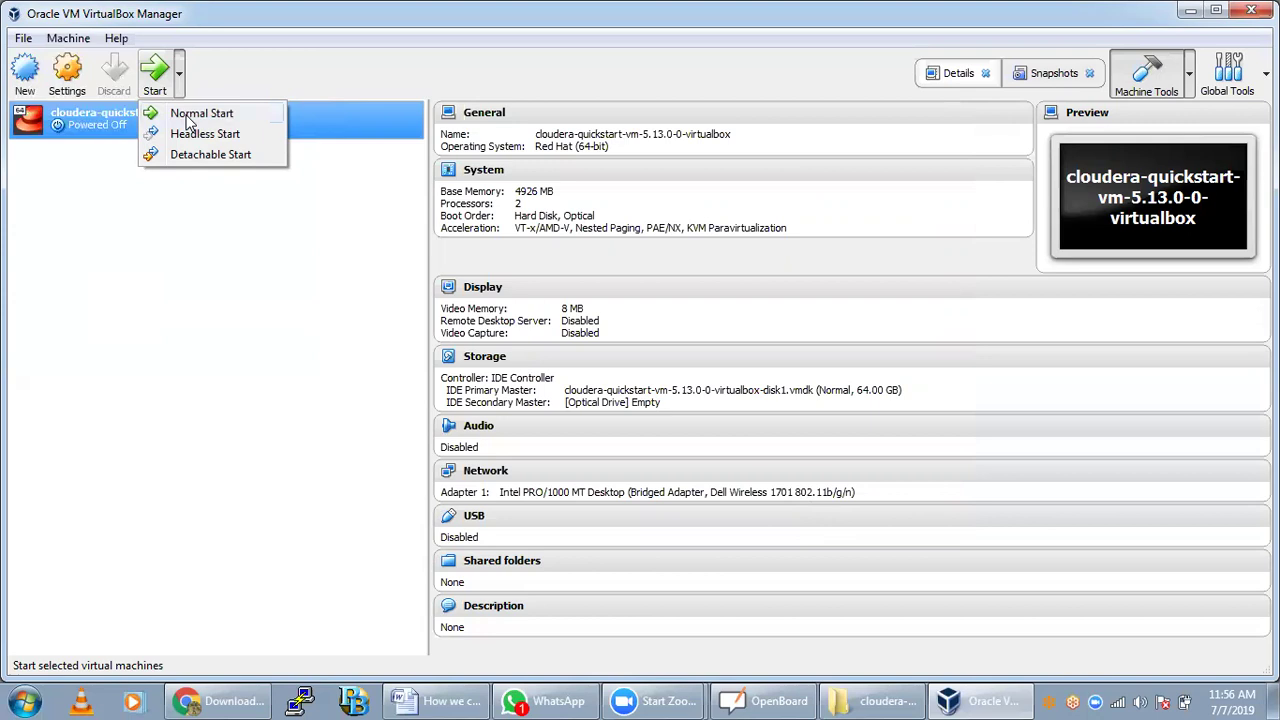
pyautogui.click(190, 114)
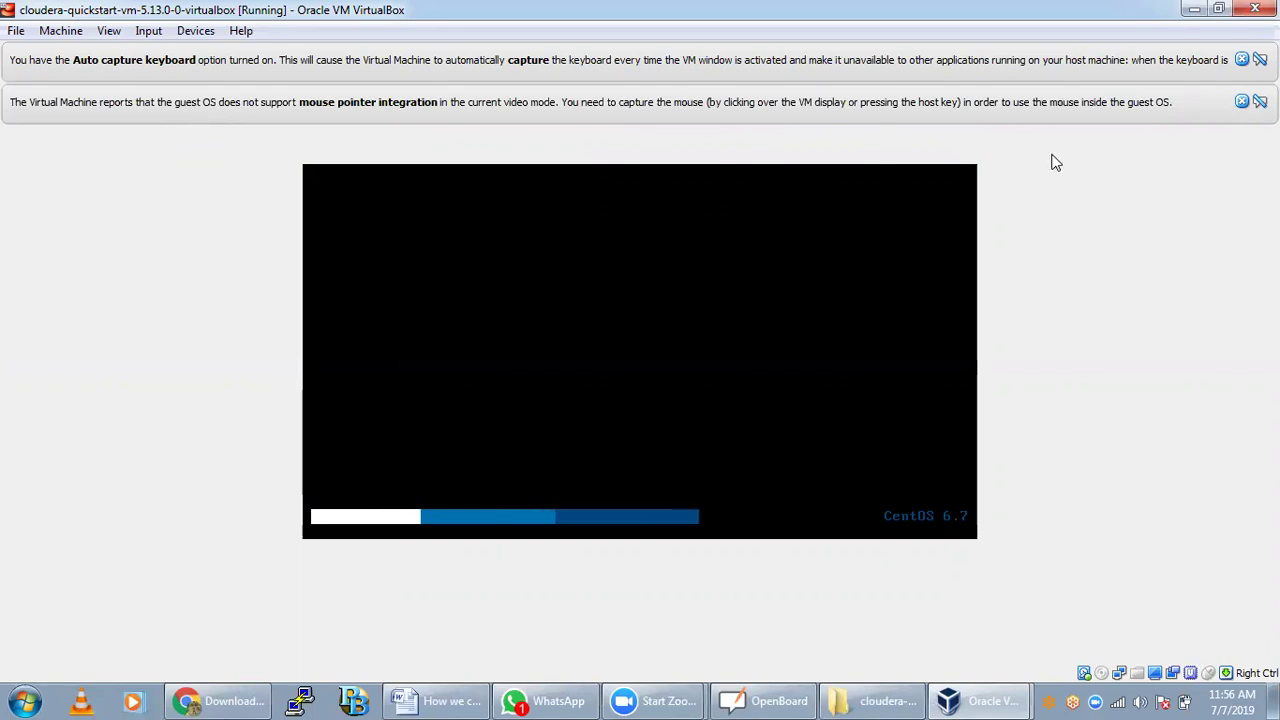
pyautogui.click(1193, 10)
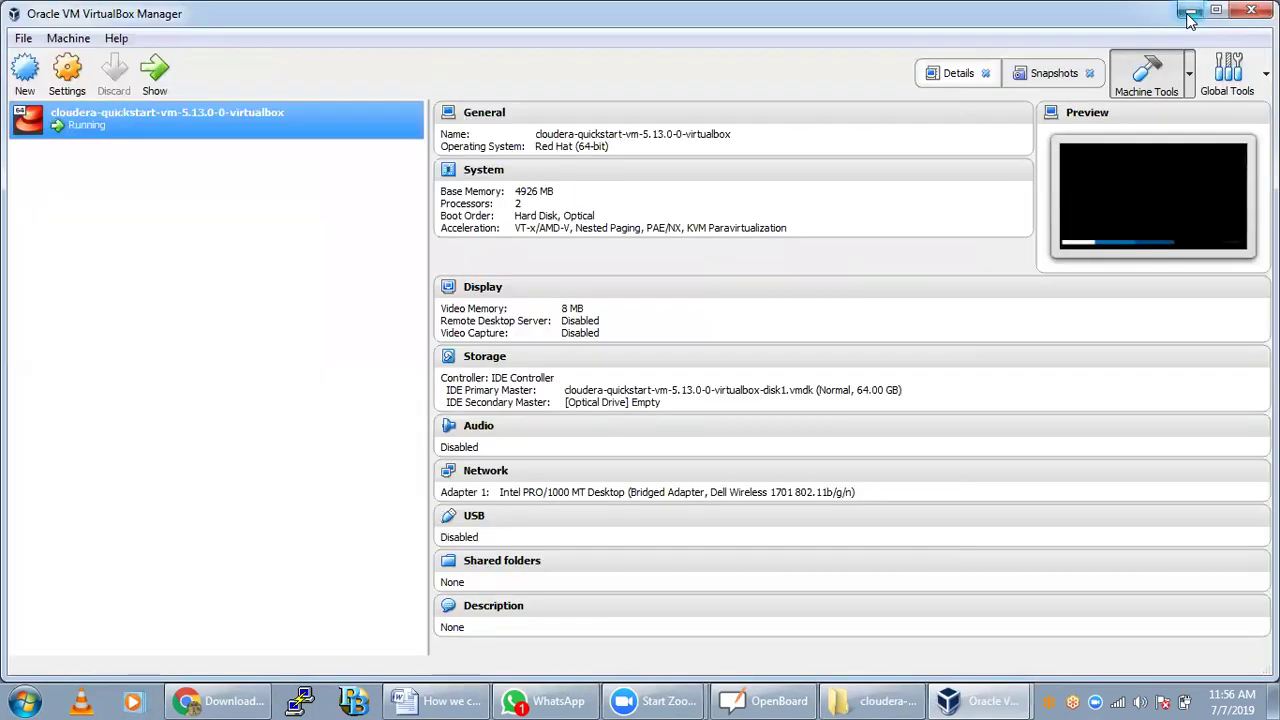
# Switch to Chrome, browse the uploads on the "Game of Big Data / Hadoop and Spark." YouTube channel, and highlight the channel name.
pyautogui.click(238, 698)
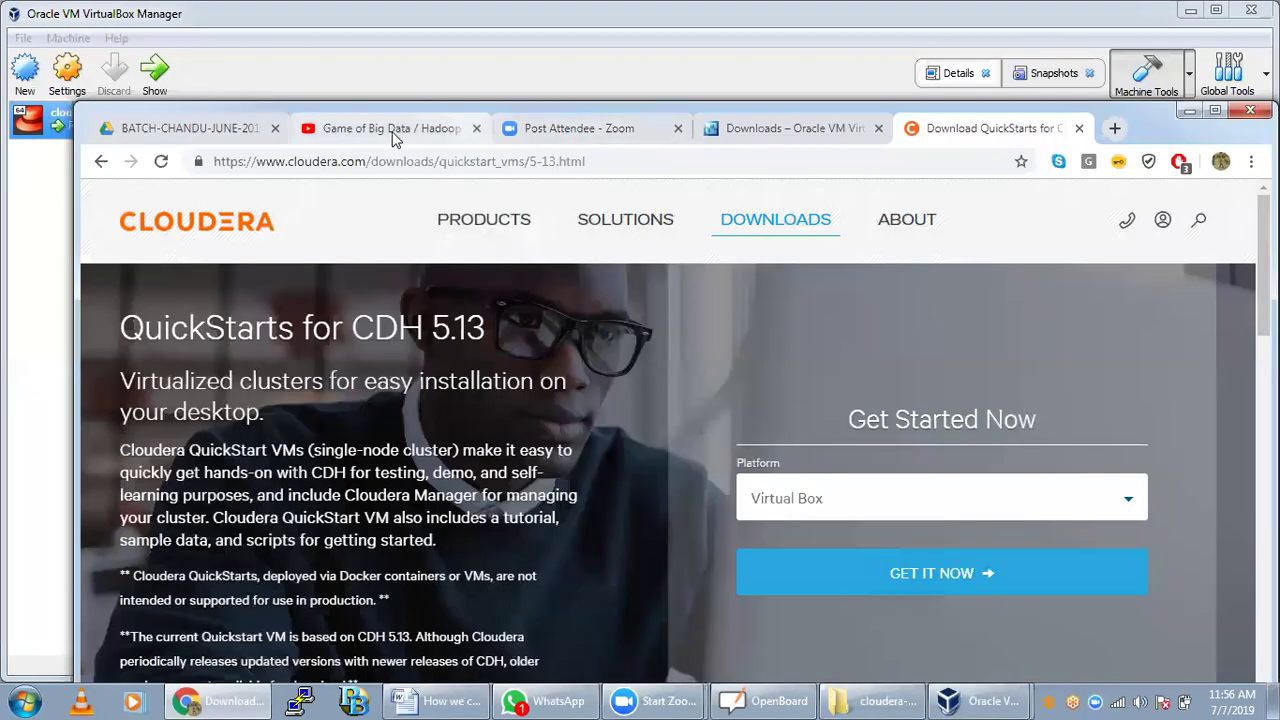
pyautogui.click(392, 129)
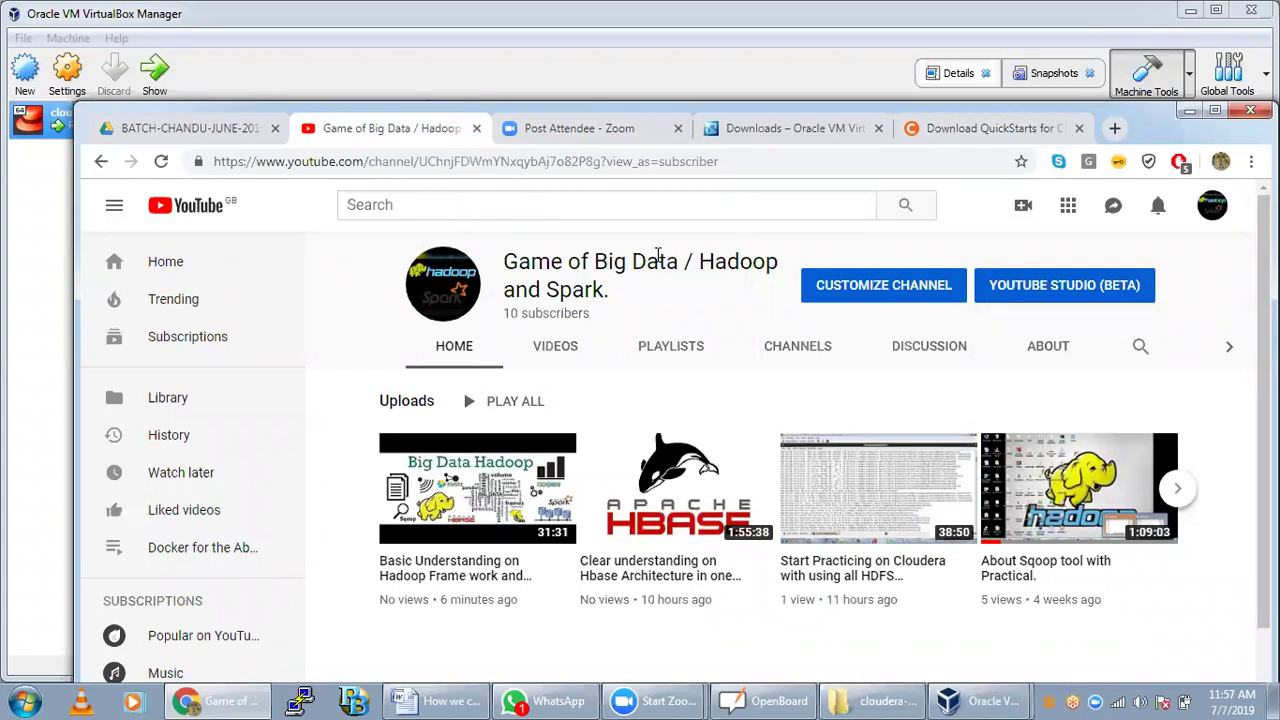
pyautogui.click(1177, 490)
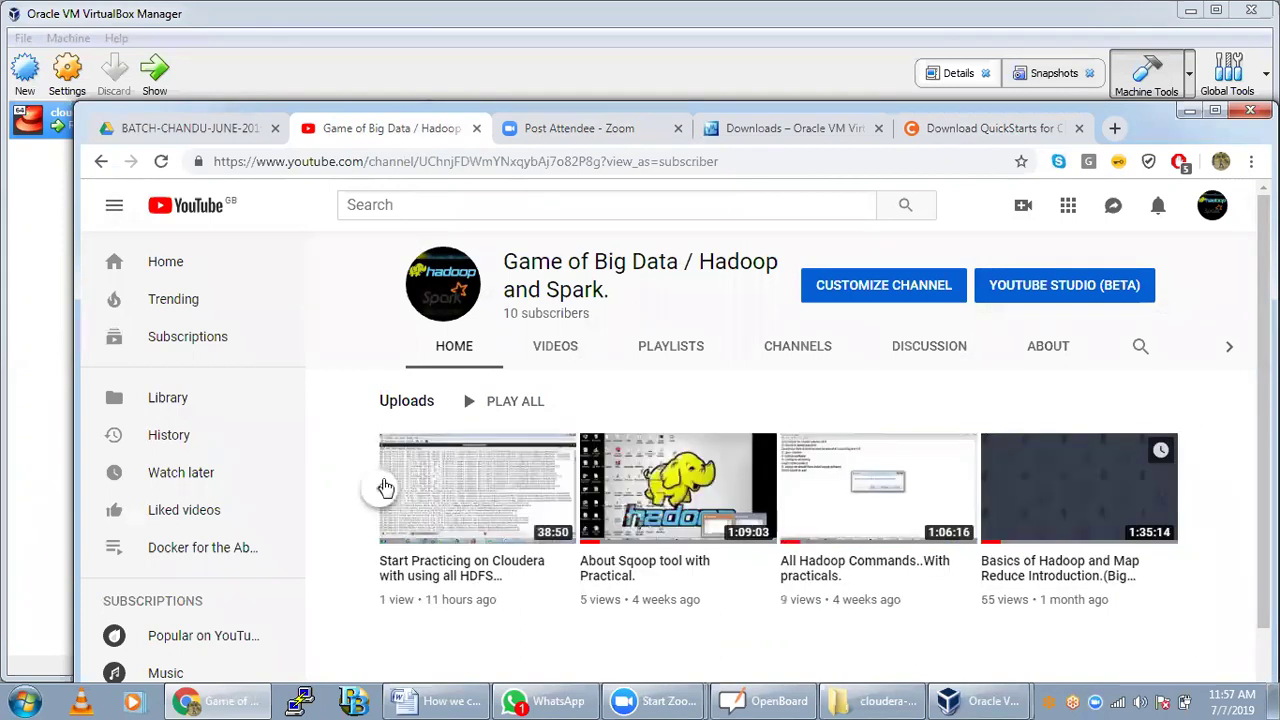
pyautogui.click(381, 493)
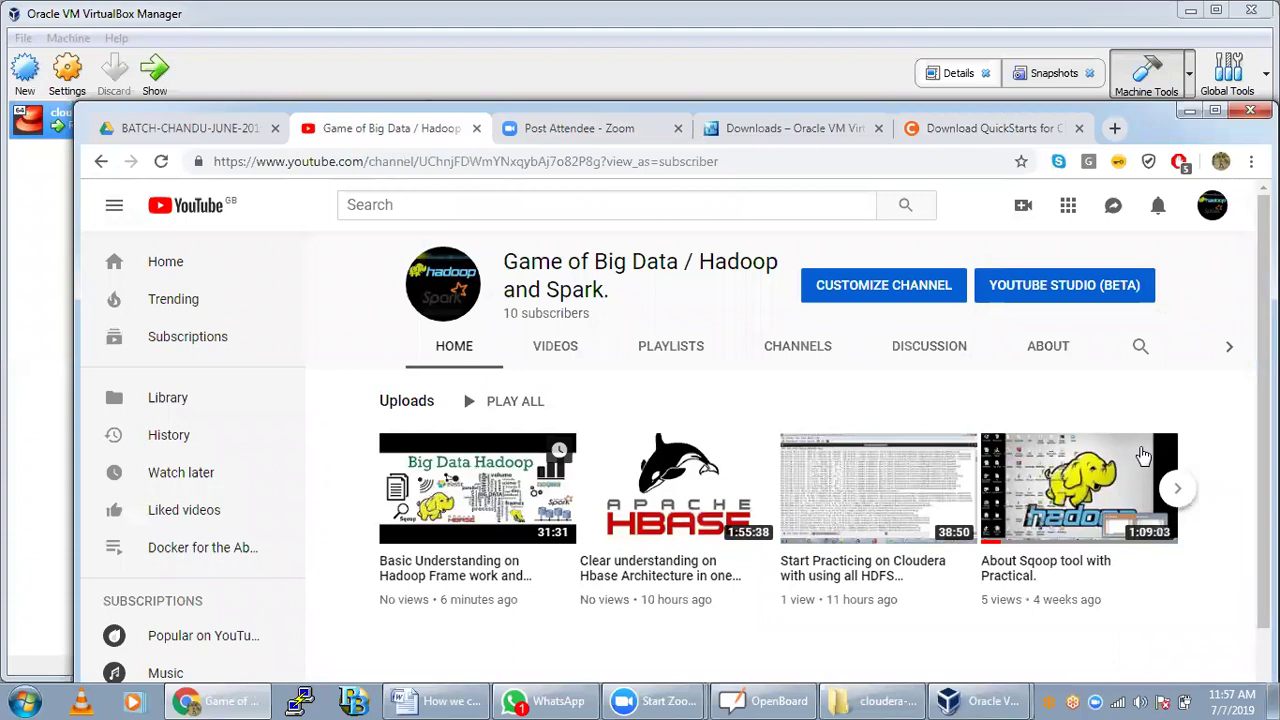
pyautogui.click(1179, 490)
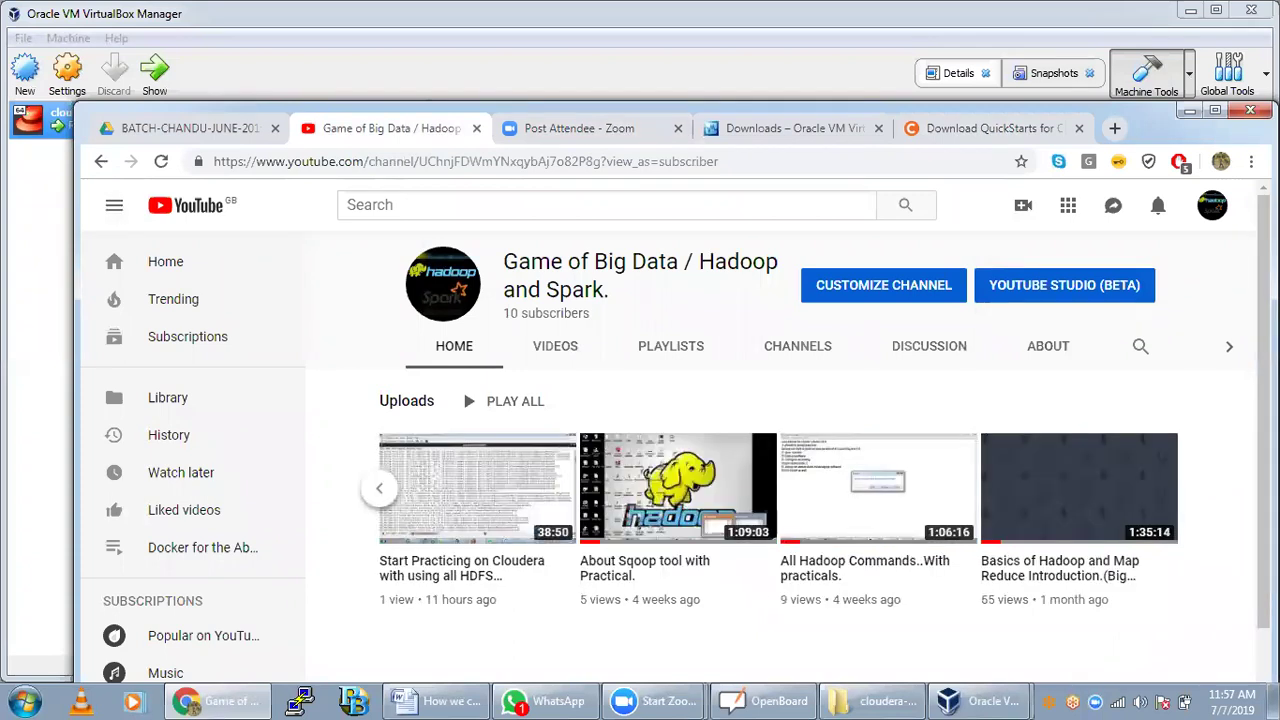
pyautogui.scroll(-1, 780, 430)
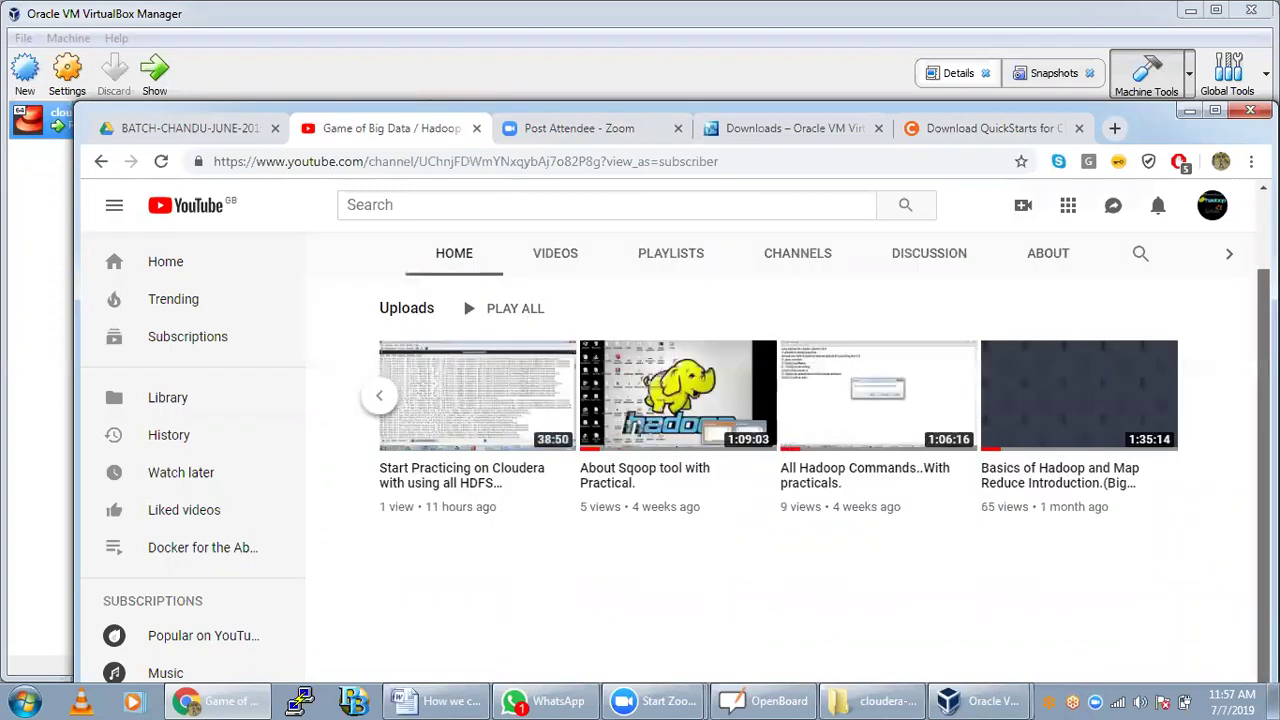
pyautogui.scroll(1, 780, 430)
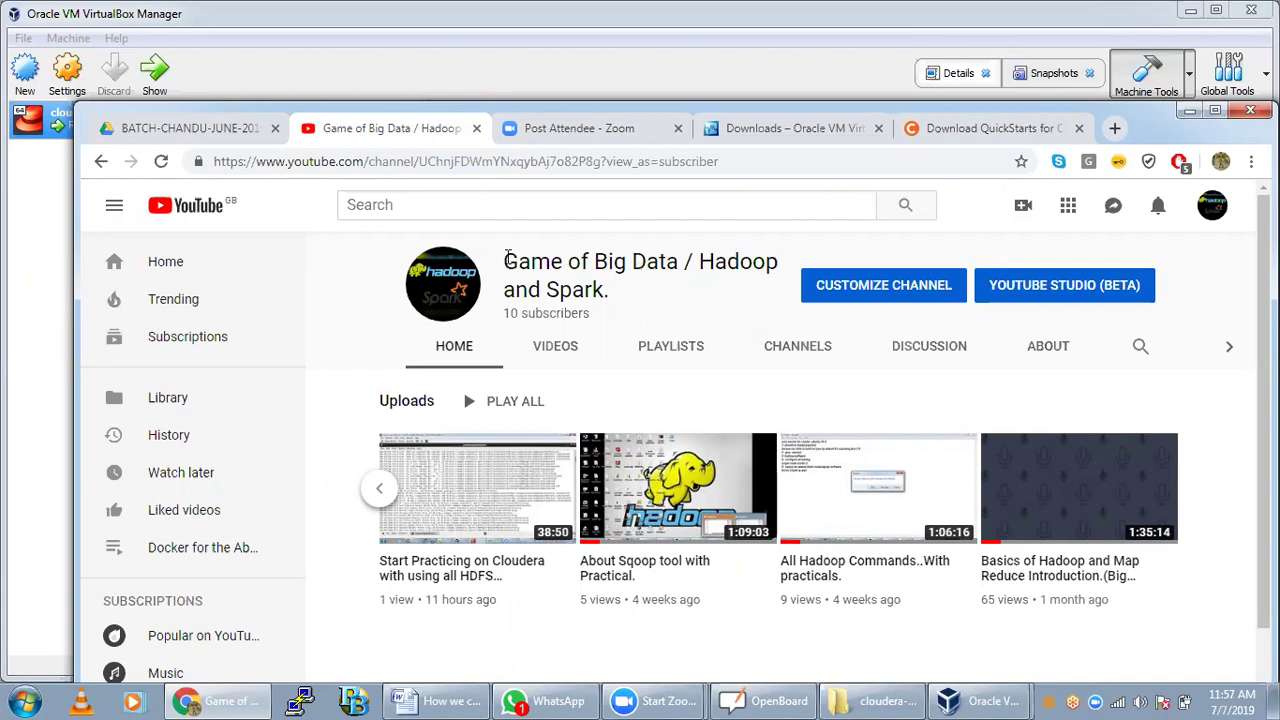
pyautogui.doubleClick(564, 258)
pyautogui.moveTo(595, 262); pyautogui.dragTo(655, 285)
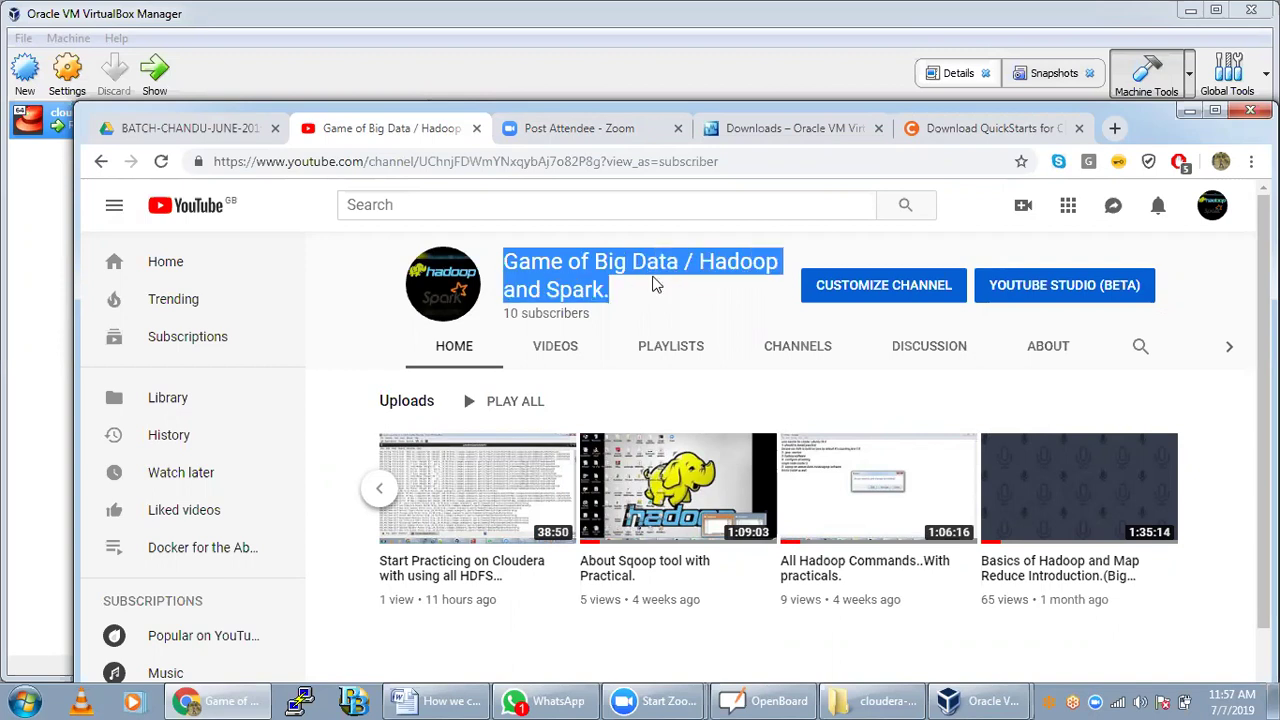